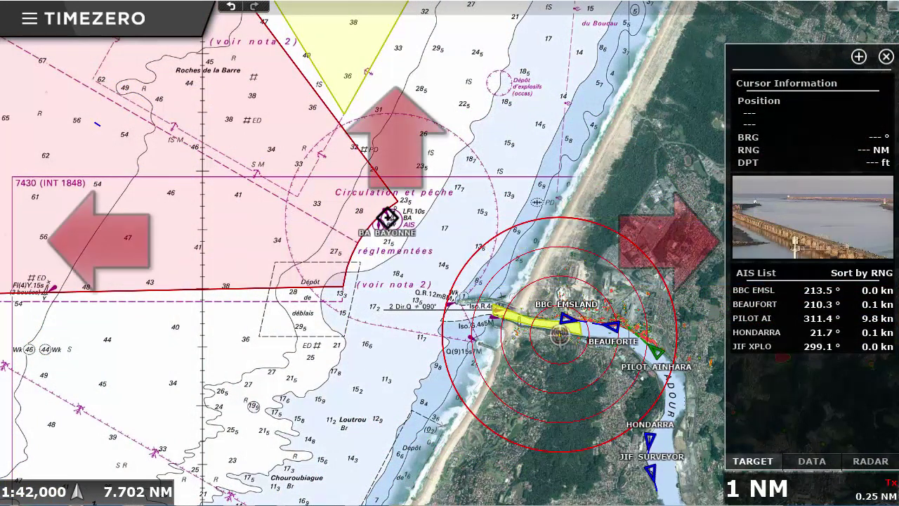
- Look through the Analyze, Radar, Camera, Camera & Monitoring and Update workspaces, ending back on the Monitoring workspace
mouse_move(431, 439)
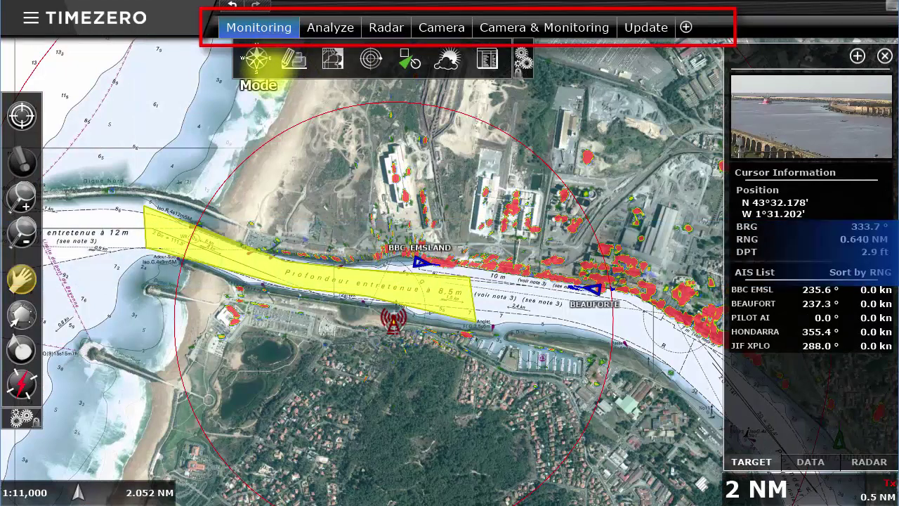
left_click(321, 26)
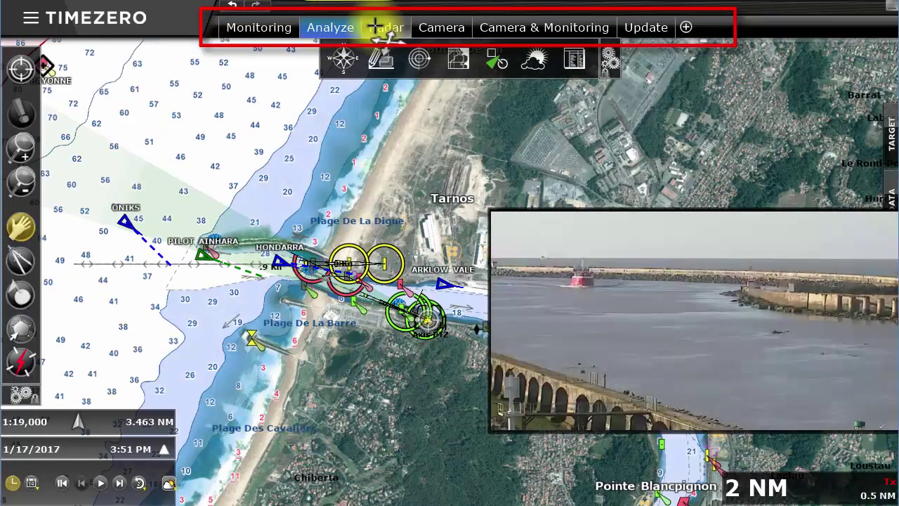
left_click(376, 26)
left_click(429, 27)
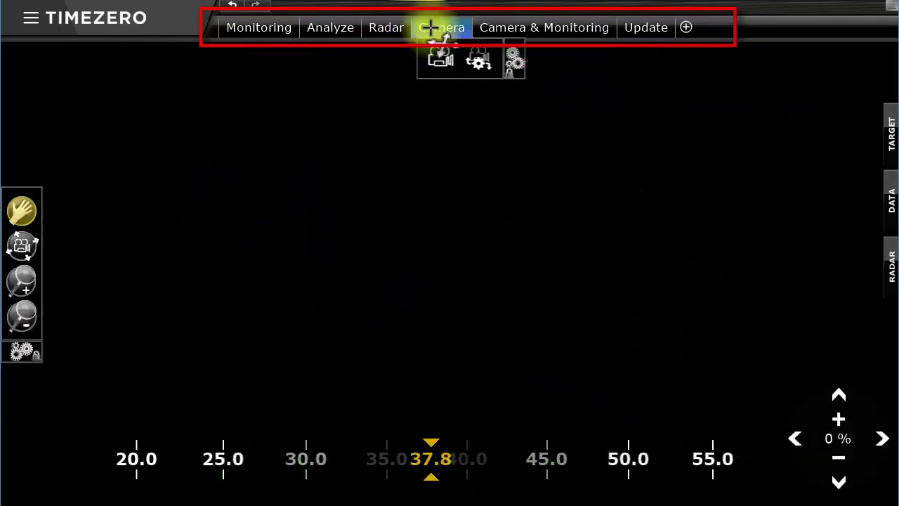
left_click(519, 27)
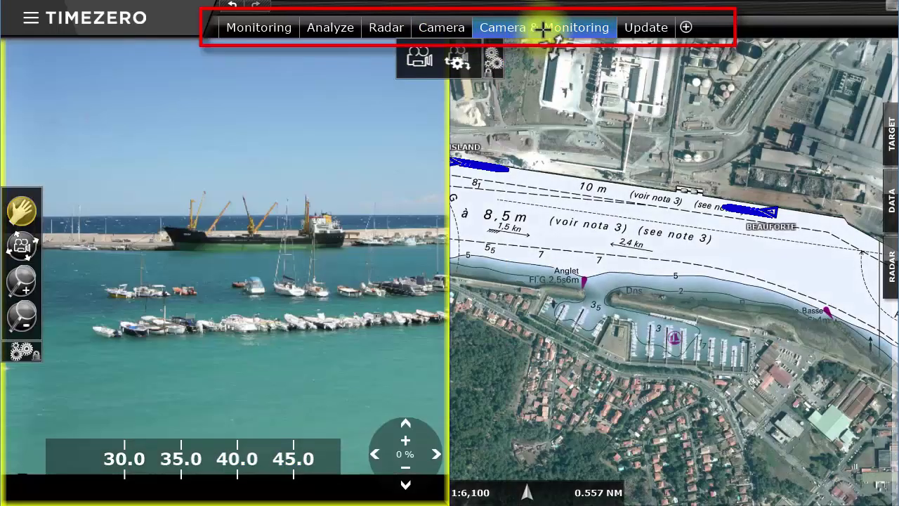
left_click(635, 27)
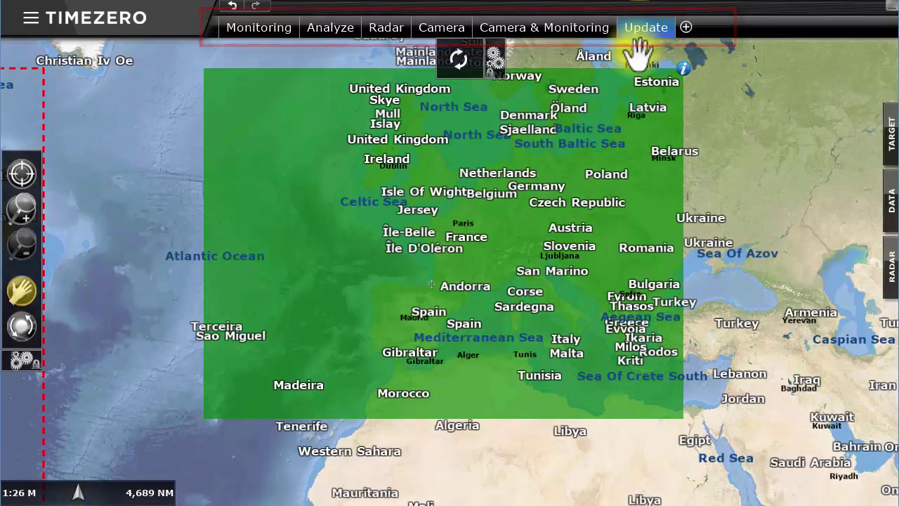
left_click(269, 26)
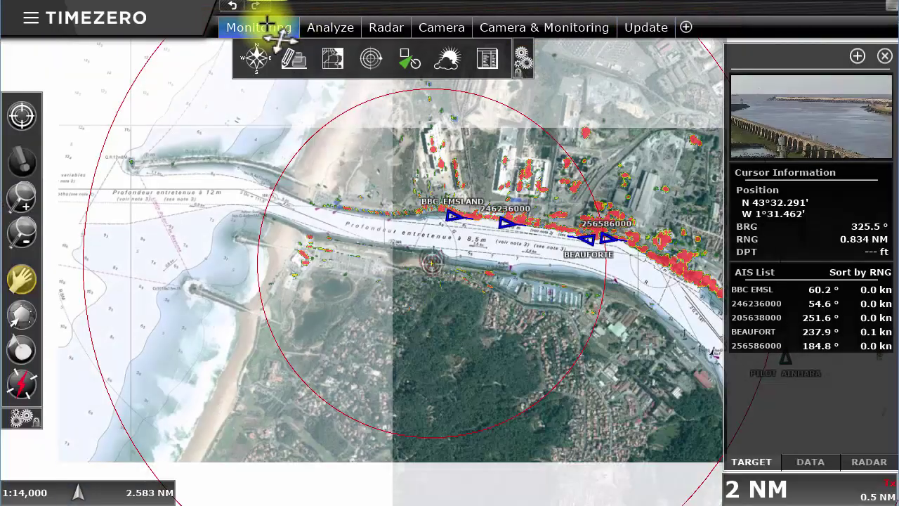
scroll(483, 225, "down", 3)
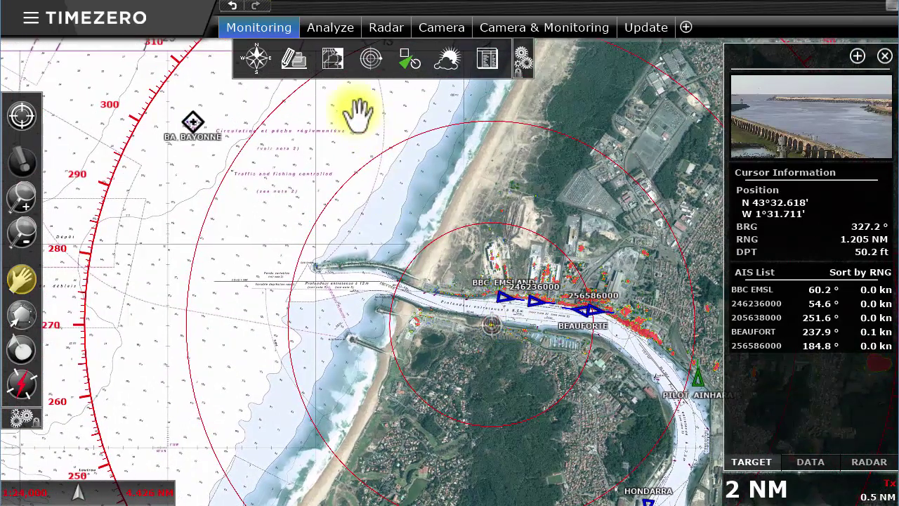
- Play back the recorded data in the Analyze workspace and move the timeline forward
left_click(330, 26)
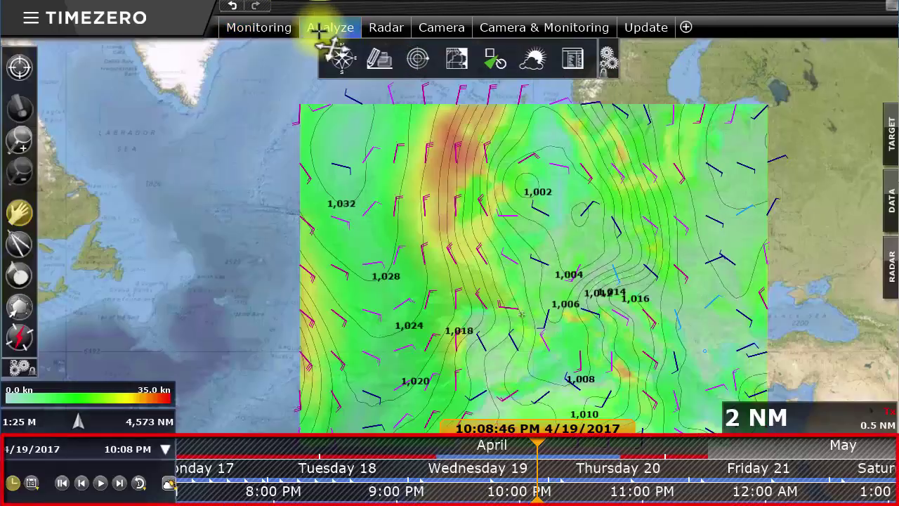
left_click(102, 481)
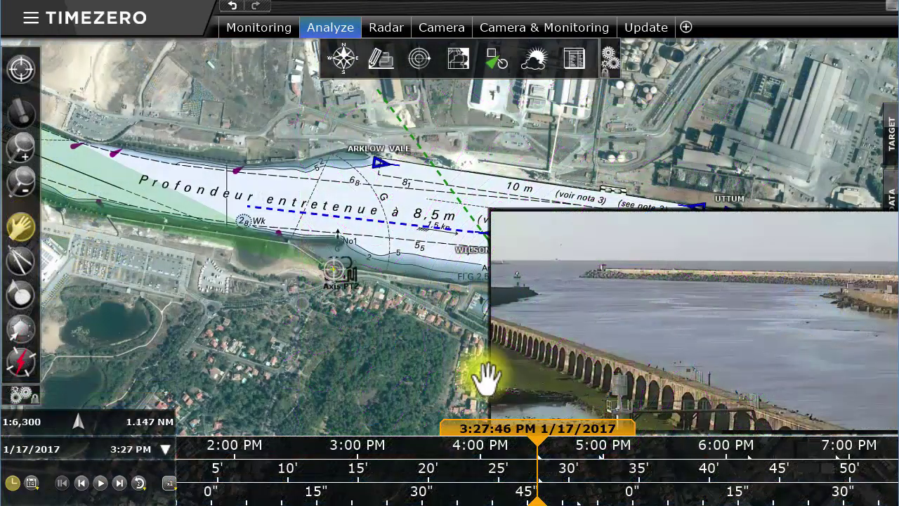
left_click_drag(839, 495, 357, 491)
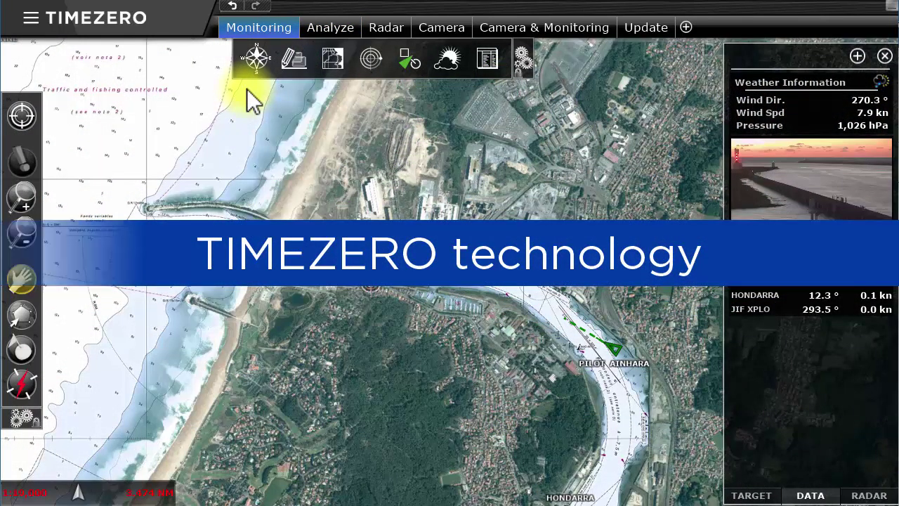
- Switch the Monitoring chart display from 2D to 3D
left_click(260, 63)
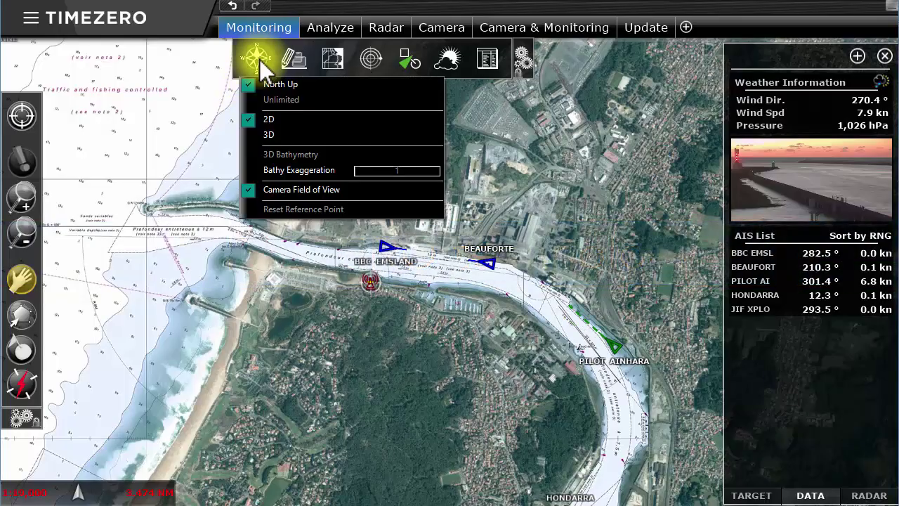
left_click(268, 134)
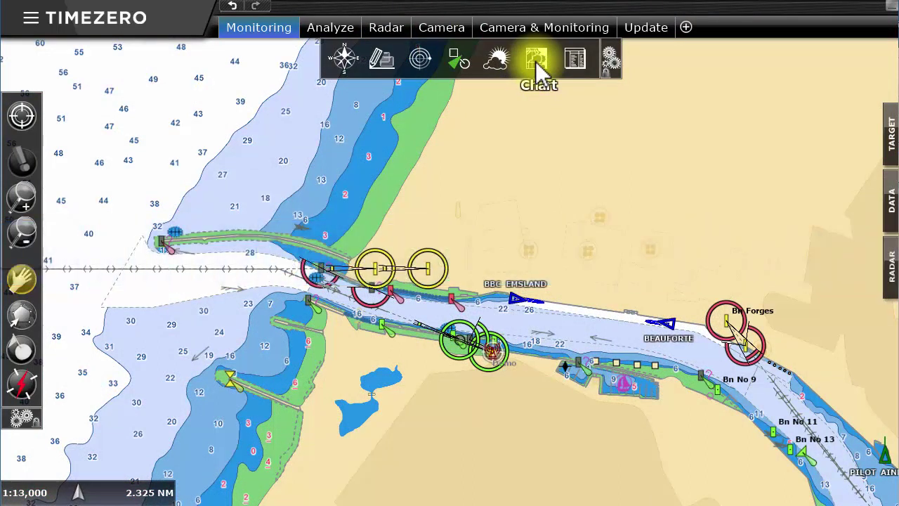
- Display the chart as MM3D Raster and examine the area around Port d'Anglet up close
left_click(536, 62)
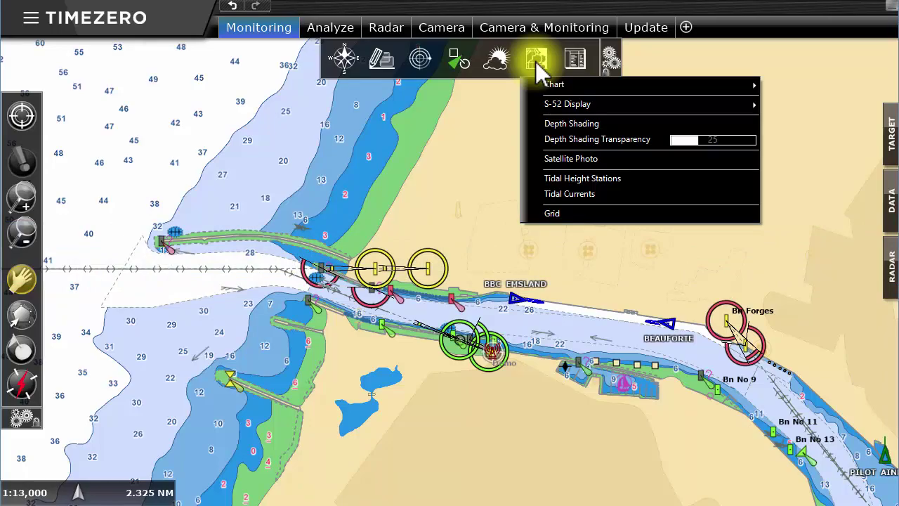
mouse_move(757, 87)
left_click(809, 148)
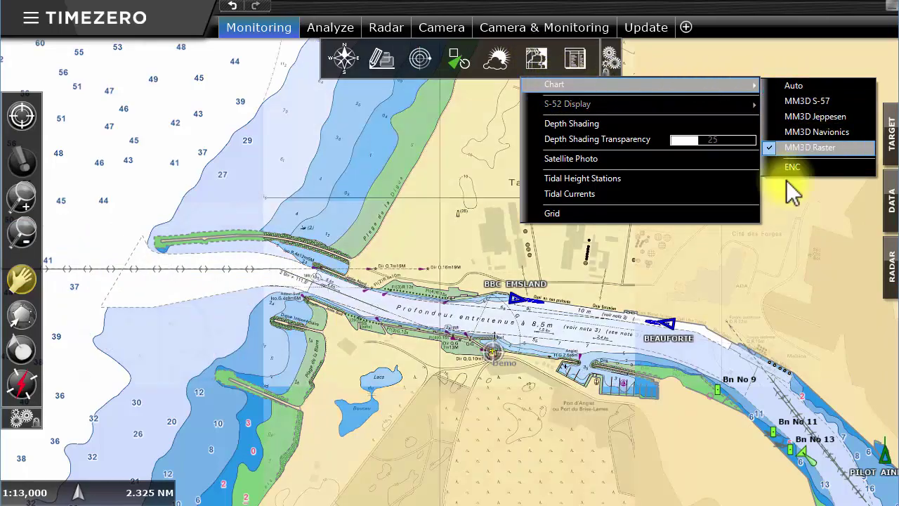
scroll(626, 409, "up", 4)
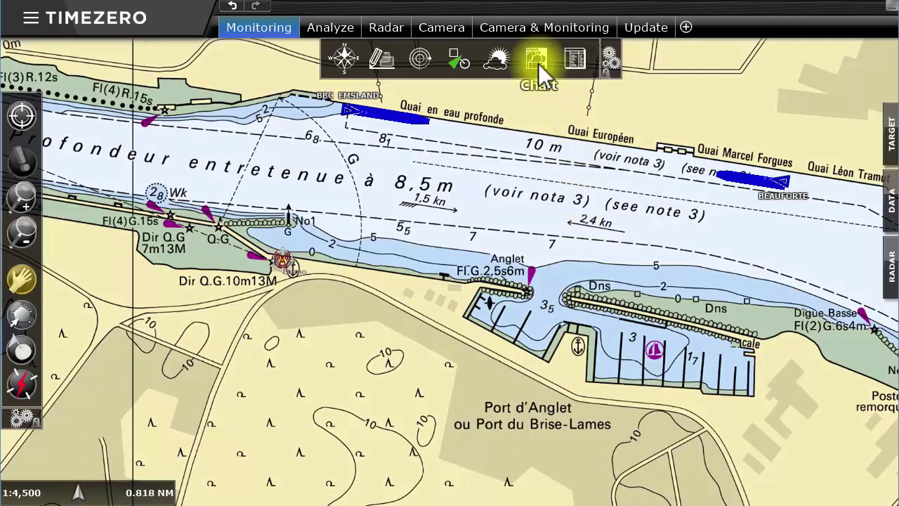
- Try the MM3D Jeppesen chart type and set the chart to MM3D Navionics
left_click(538, 63)
mouse_move(706, 84)
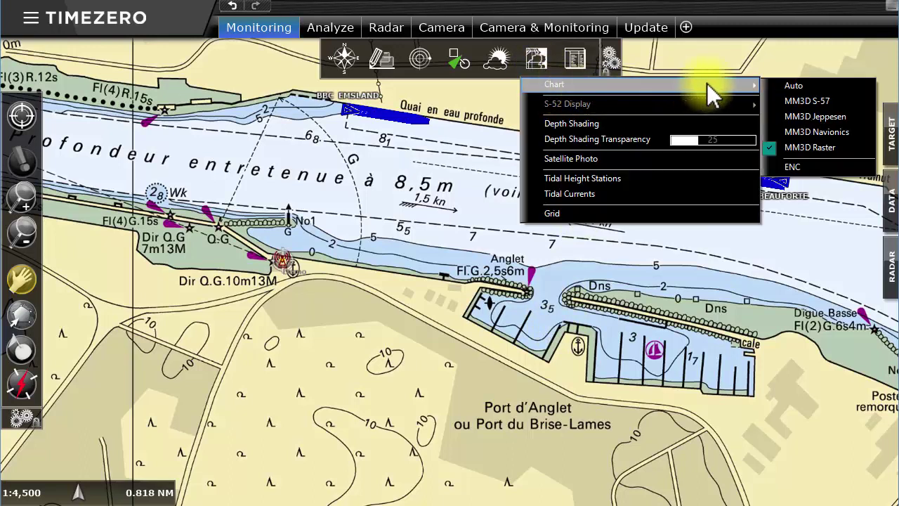
left_click(828, 119)
left_click(831, 132)
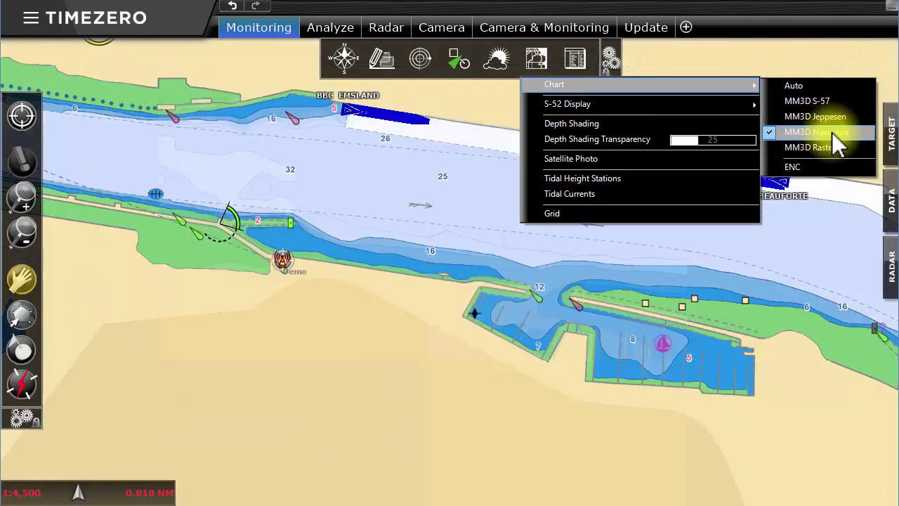
left_click(653, 292)
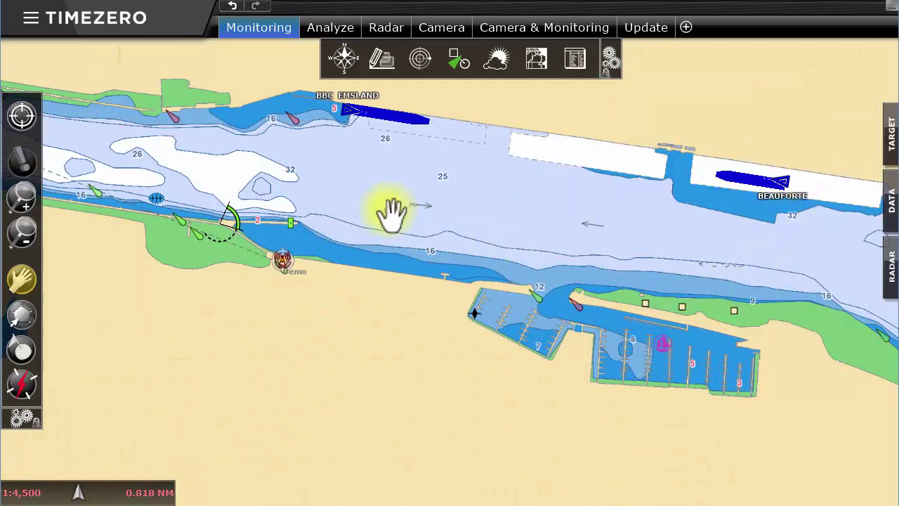
scroll(393, 214, "down", 5)
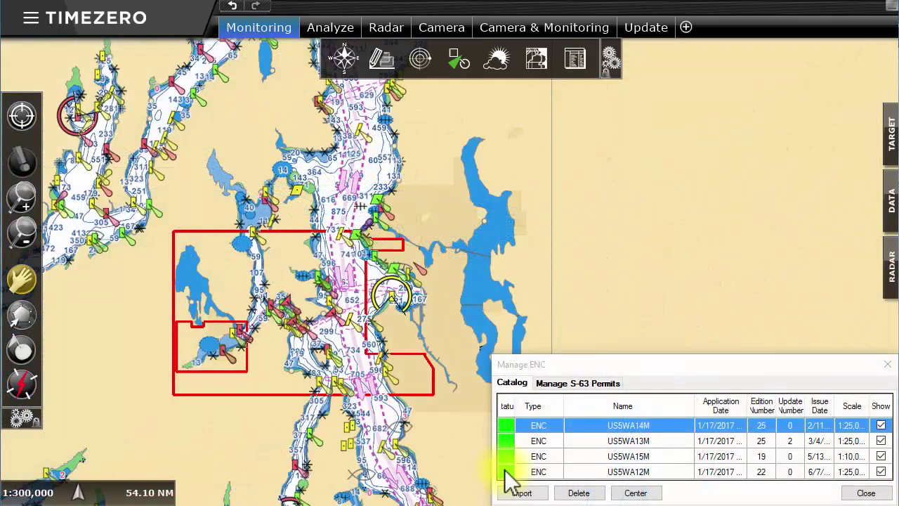
- Center the map on ENC chart US5WA12M and on US5WA15M from the ENC catalog, and examine their coverage
left_click(505, 475)
left_click(635, 493)
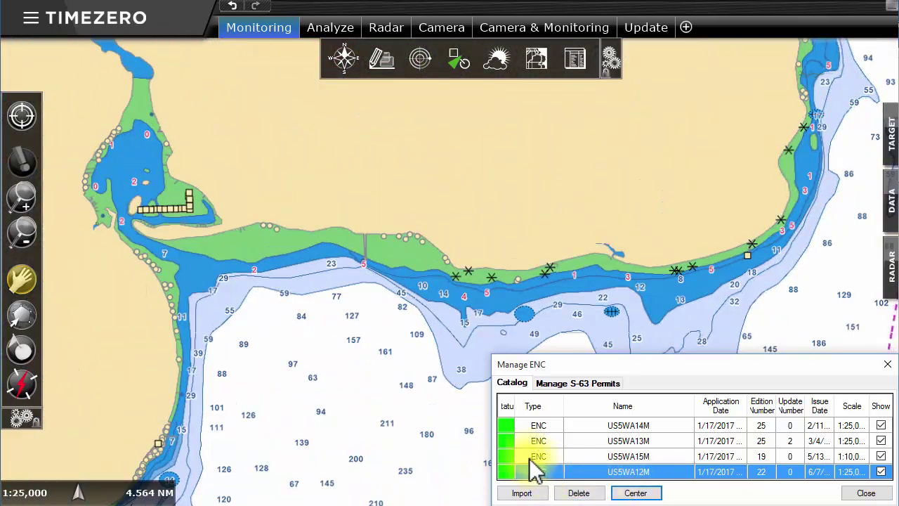
left_click(513, 458)
left_click(635, 492)
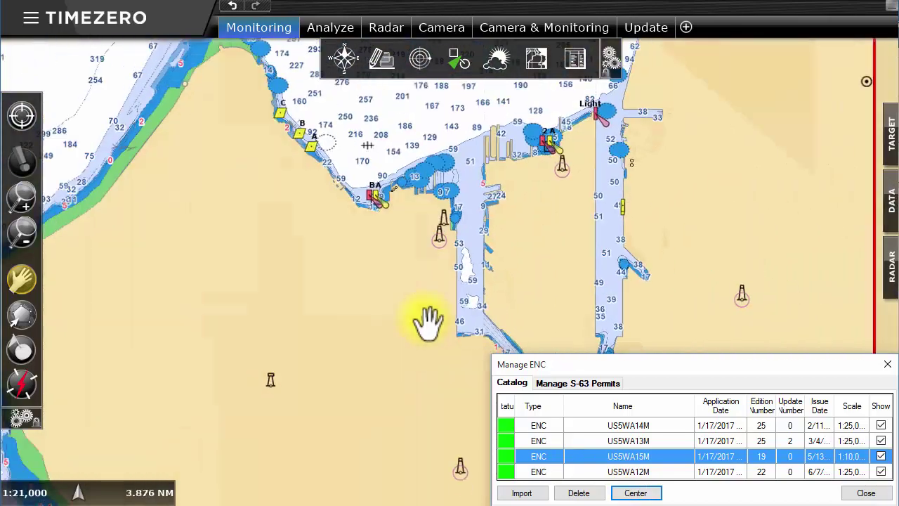
scroll(427, 194, "down", 2)
left_click_drag(427, 194, 552, 265)
scroll(551, 264, "up", 3)
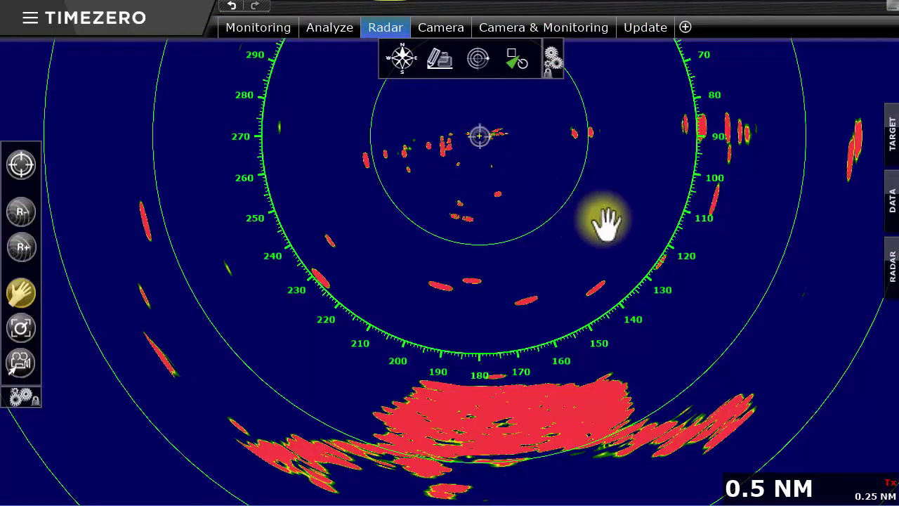
- Show the radar controls in the Radar workspace and set the gain to 33 %
left_click(890, 268)
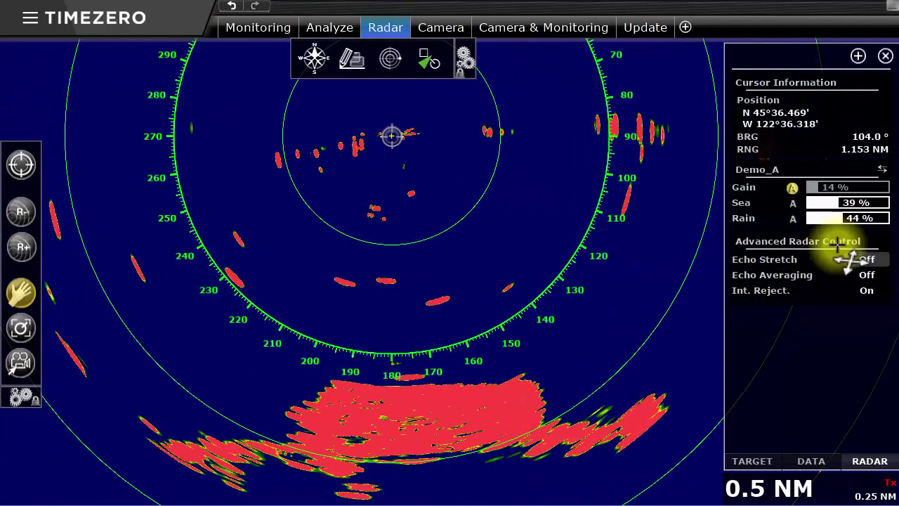
left_click_drag(811, 186, 833, 187)
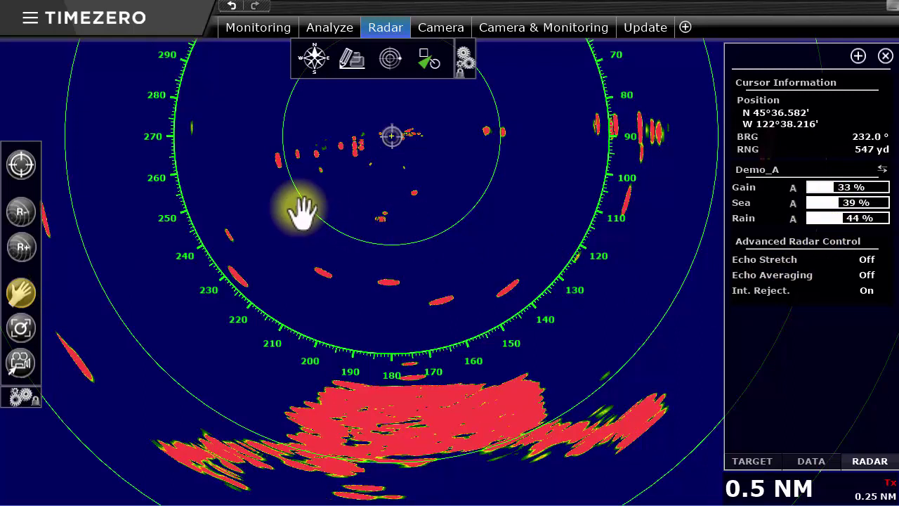
- Turn on Radar Overlay on the chart in the Monitoring workspace
left_click(257, 26)
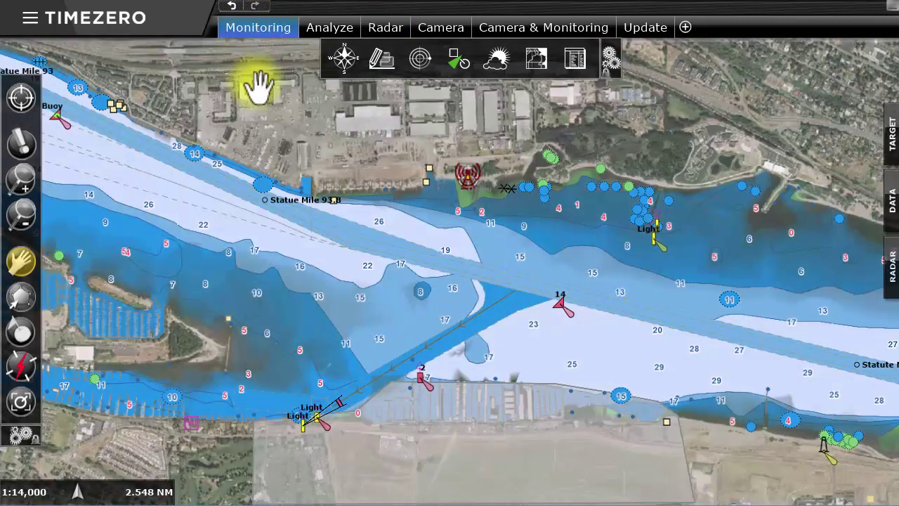
left_click(421, 60)
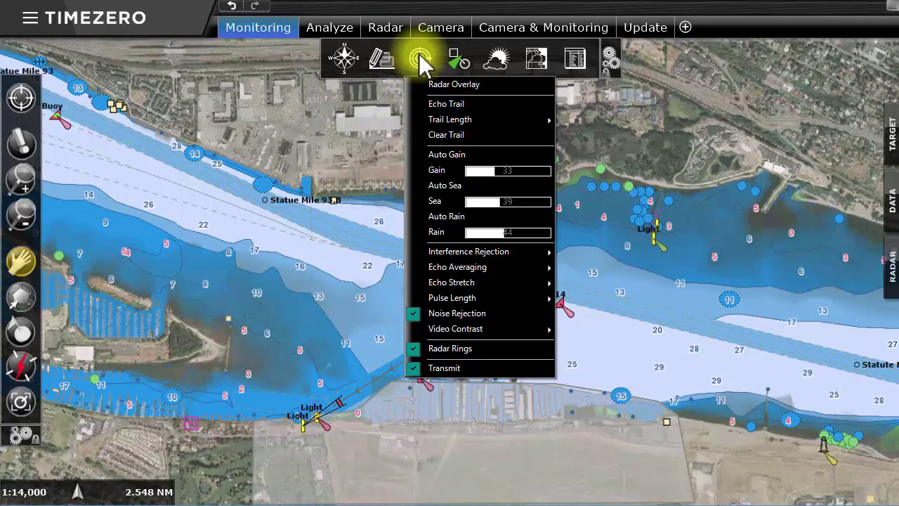
left_click(434, 84)
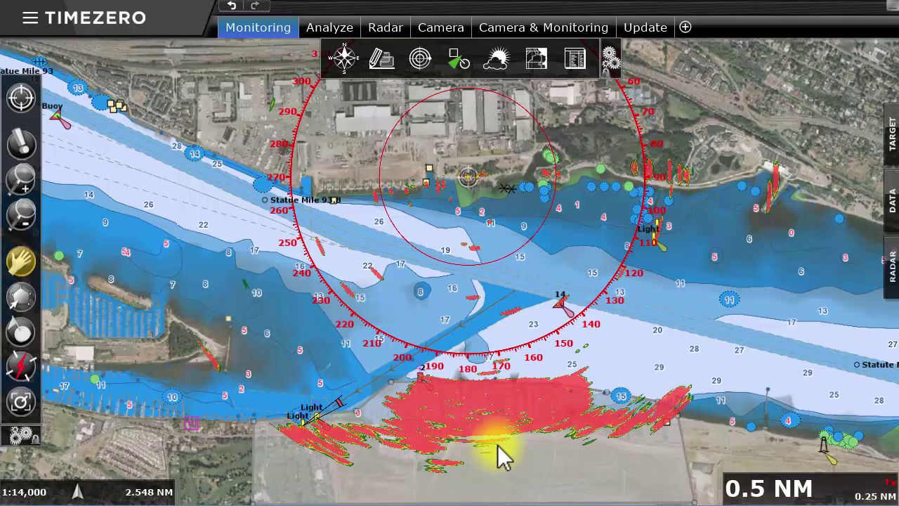
- Mask the radar echoes over the land south of the channel and activate the target acquisition tool
right_click(569, 447)
left_click(604, 438)
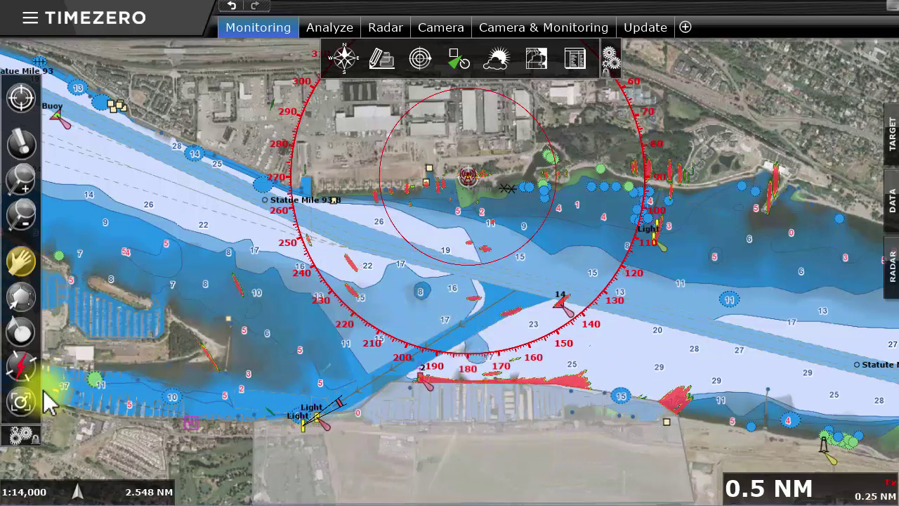
left_click(21, 404)
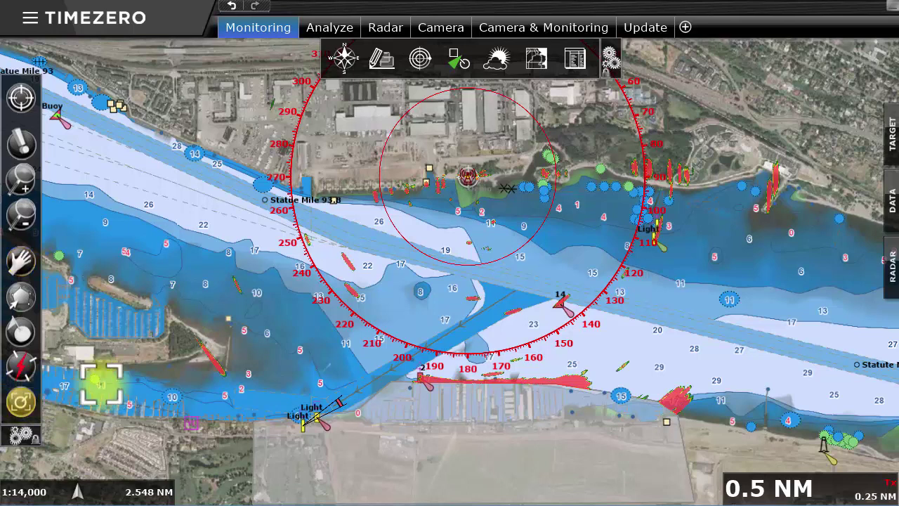
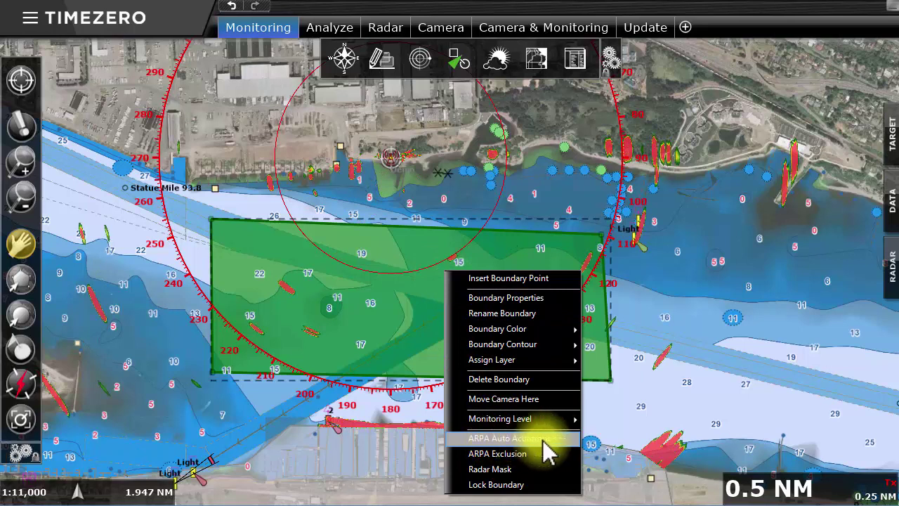
- Make the green rectangular boundary over the channel an ARPA Auto Acquisition zone
left_click(561, 438)
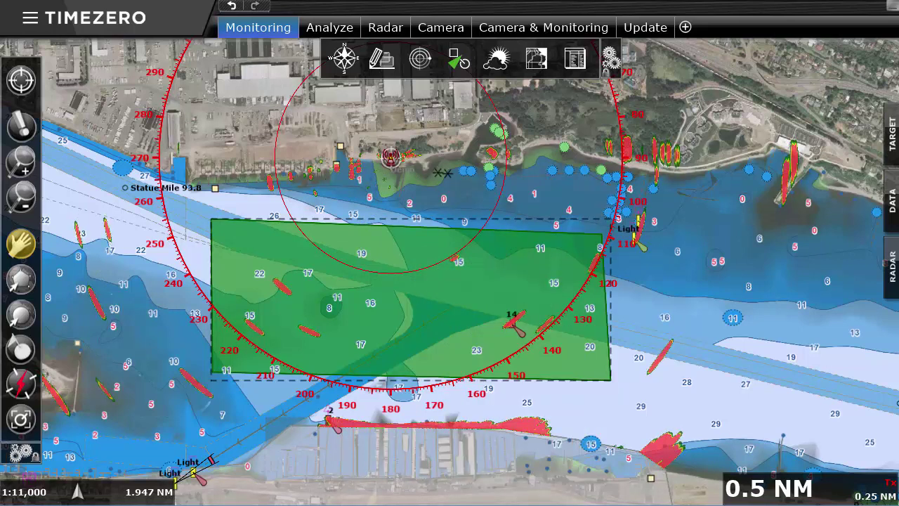
- Draw a small square boundary around target 14 inside the green zone and make it an ARPA Exclusion zone
key("b")
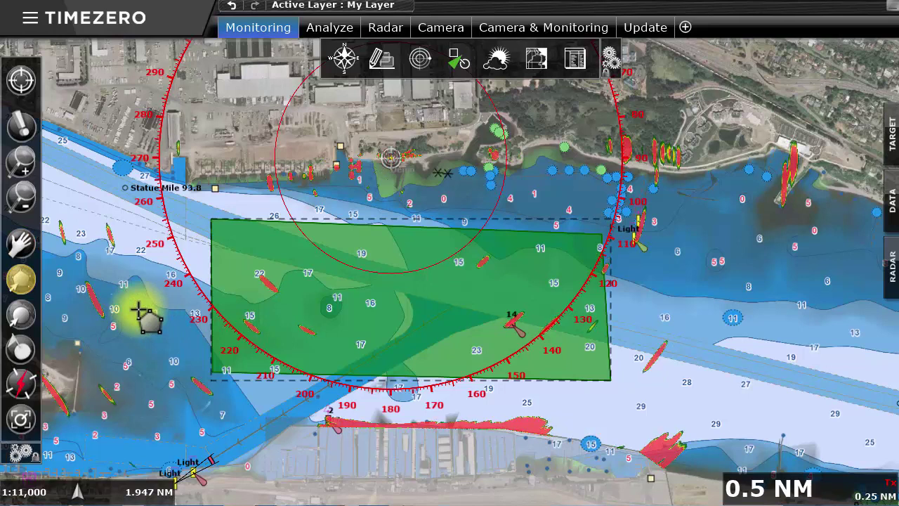
left_click(492, 354)
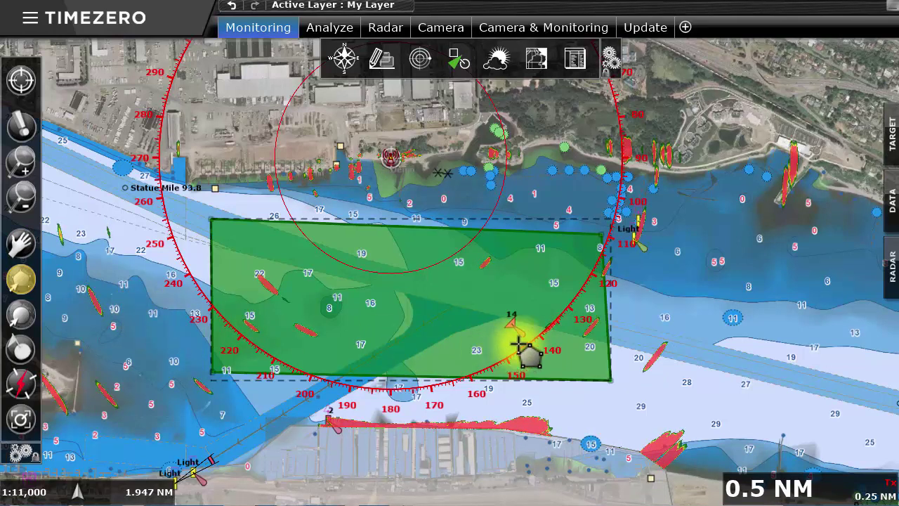
left_click(518, 304)
mouse_move(518, 303)
left_mouse_down()
mouse_move(484, 322)
mouse_move(514, 341)
mouse_move(496, 309)
mouse_move(491, 316)
mouse_move(495, 328)
mouse_move(528, 330)
mouse_move(529, 301)
left_mouse_up()
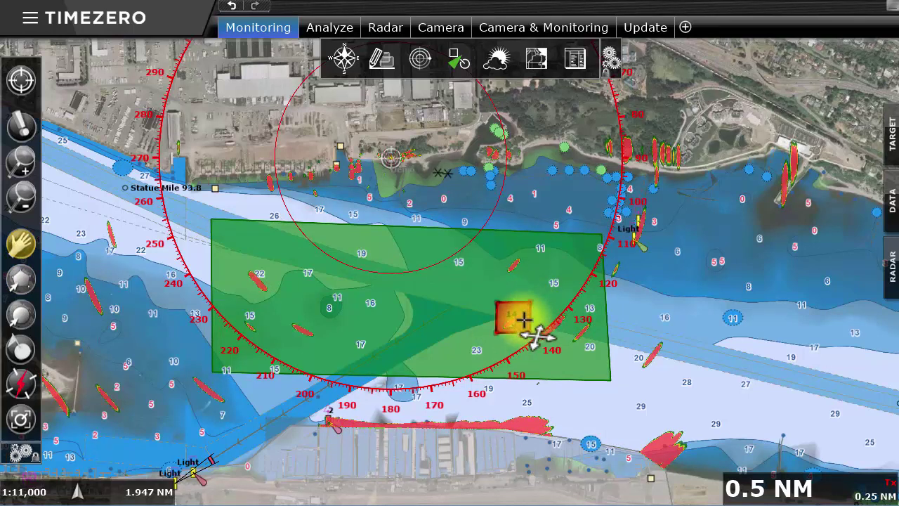
right_click(525, 321)
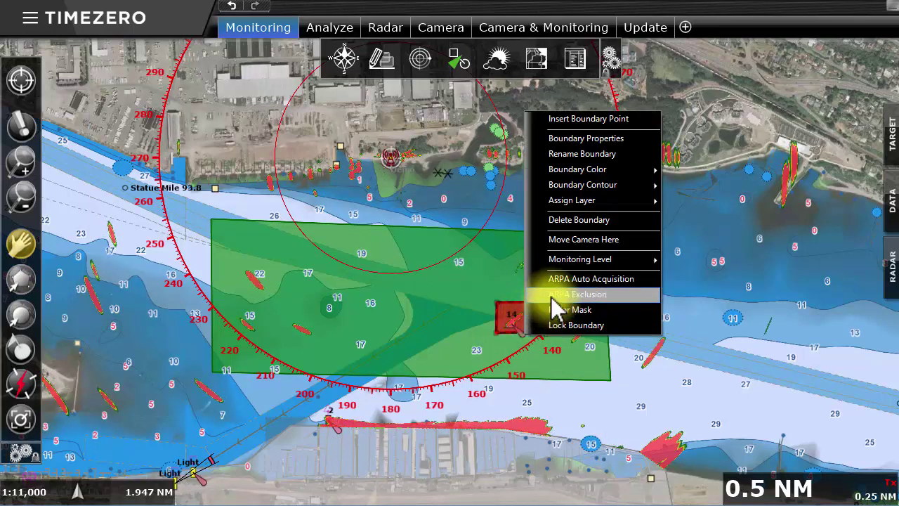
left_click(623, 304)
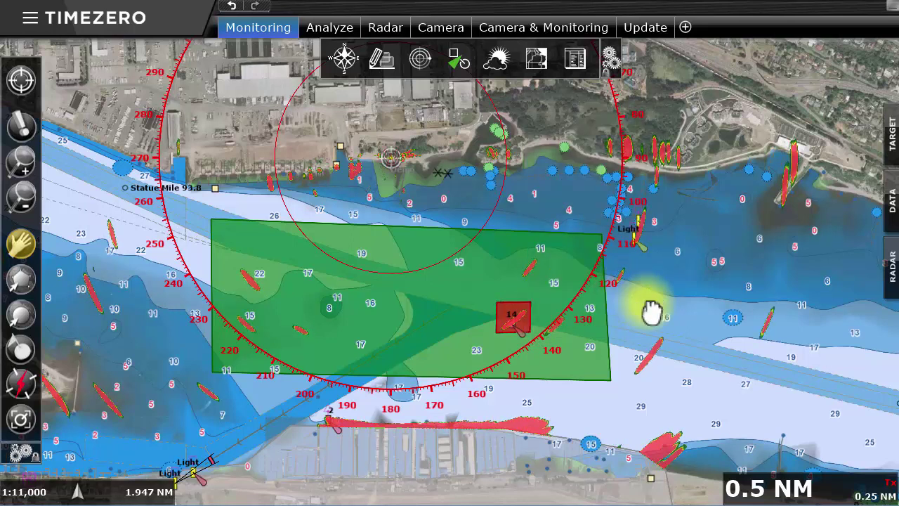
- Turn on ARPA Auto Acquisition and hide My Layer on the chart
left_click(458, 61)
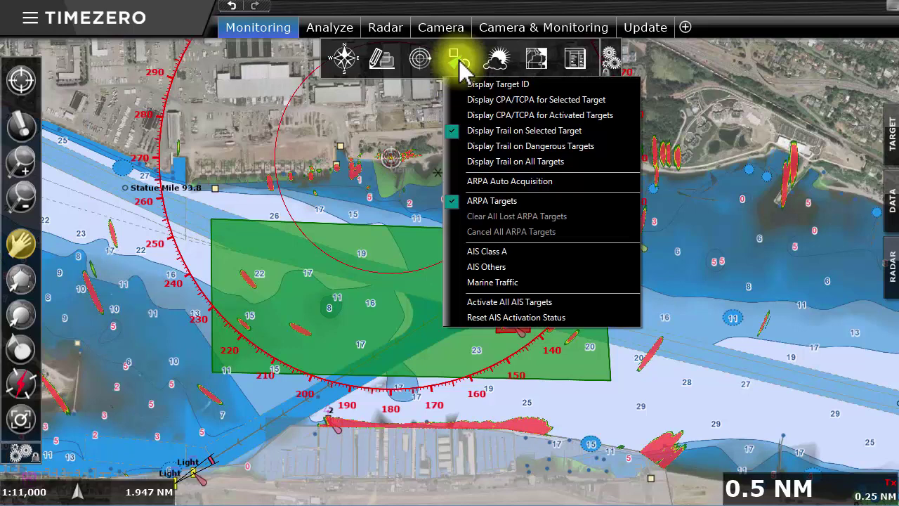
left_click(589, 184)
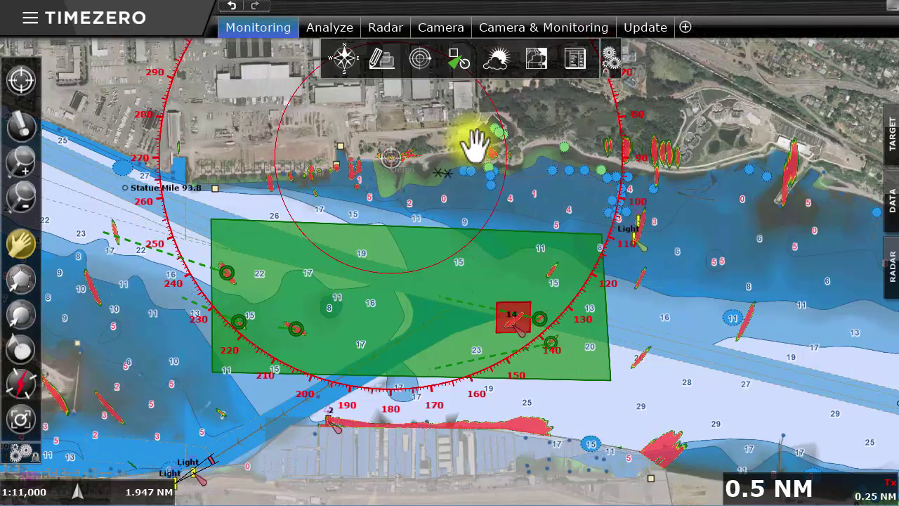
left_click(383, 62)
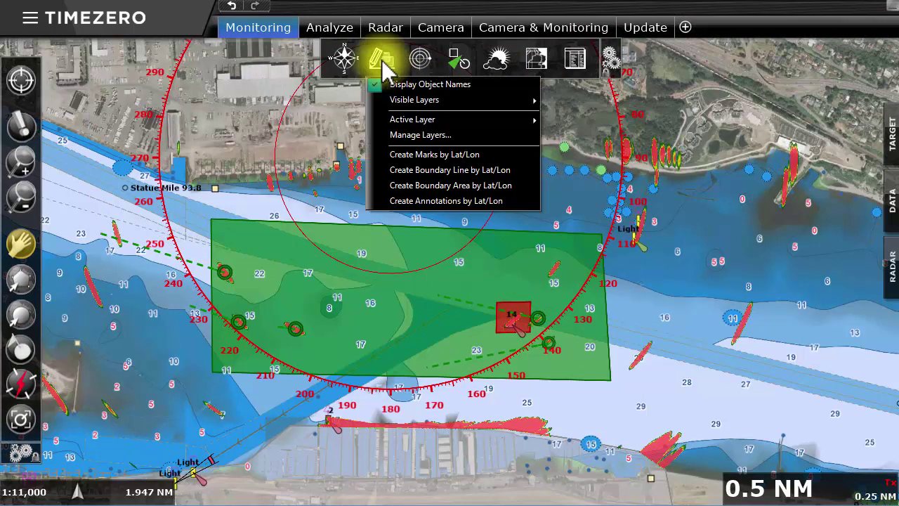
mouse_move(442, 107)
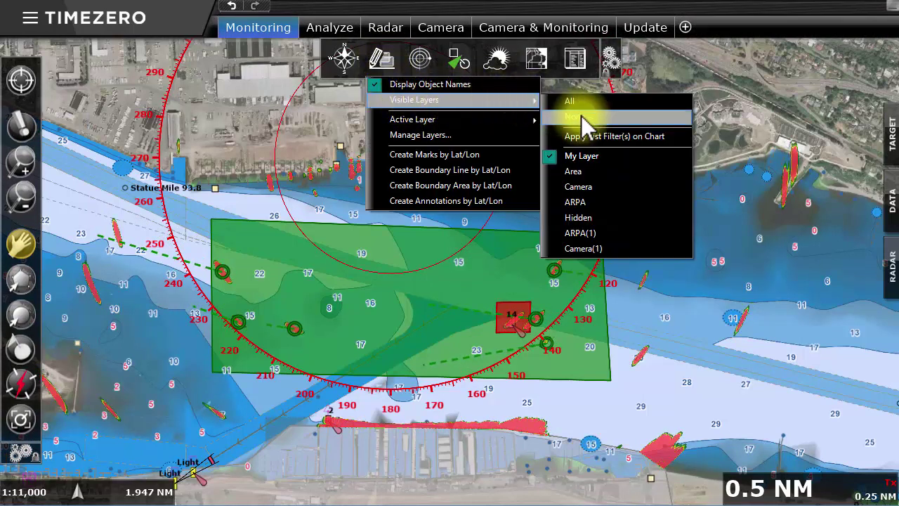
left_click(582, 155)
left_click(771, 269)
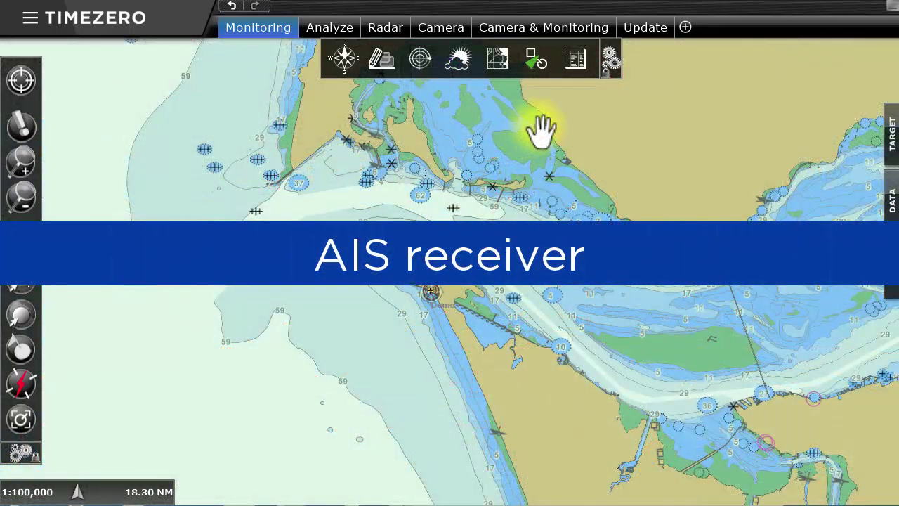
- Display the AIS Class A and AIS Others targets on the chart
left_click(538, 61)
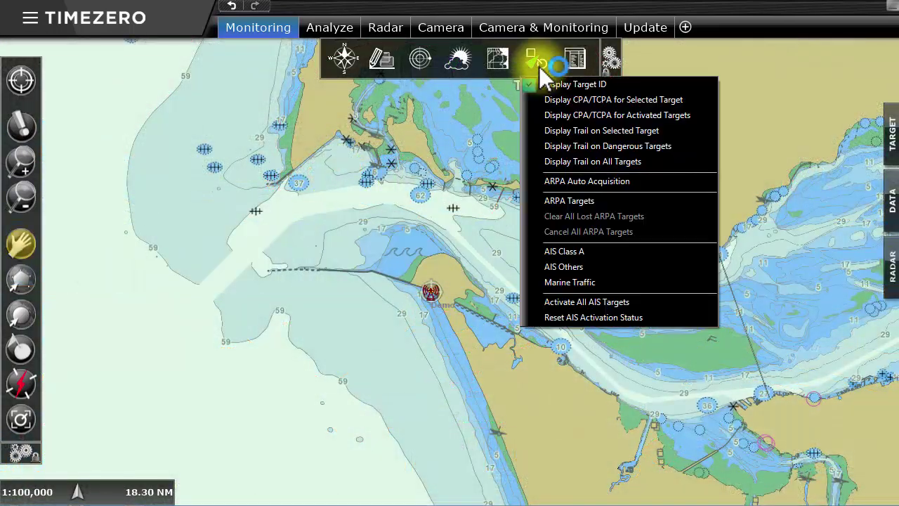
left_click(595, 252)
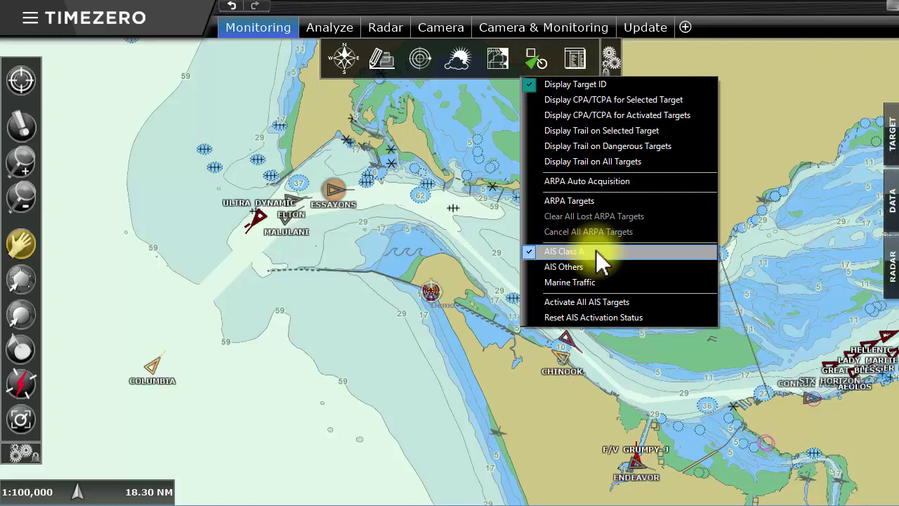
left_click(600, 267)
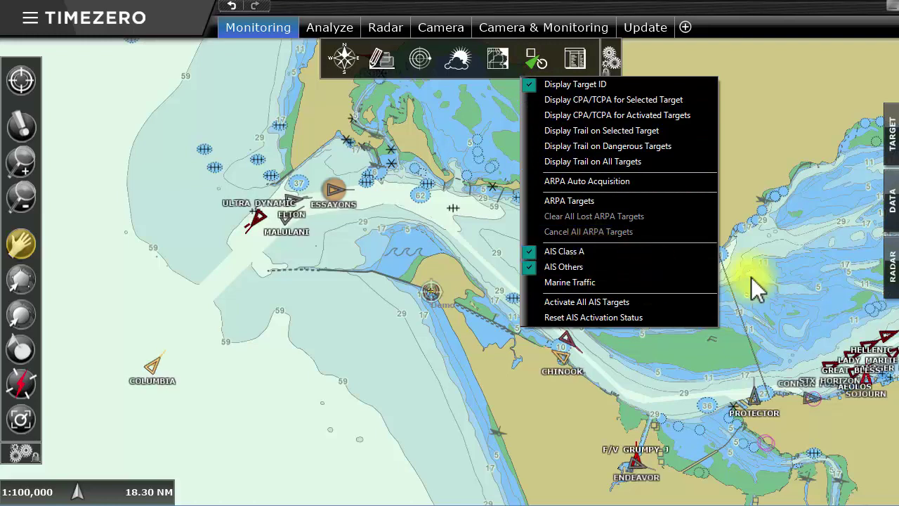
left_click(751, 277)
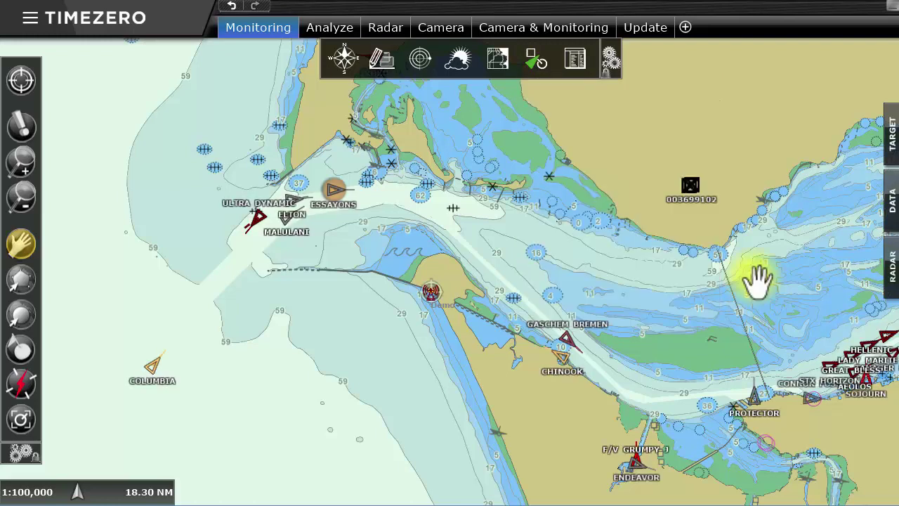
- Examine all the property values of the AIS target ESSAYONS, including its color and classification settings, and close them
double_click(337, 195)
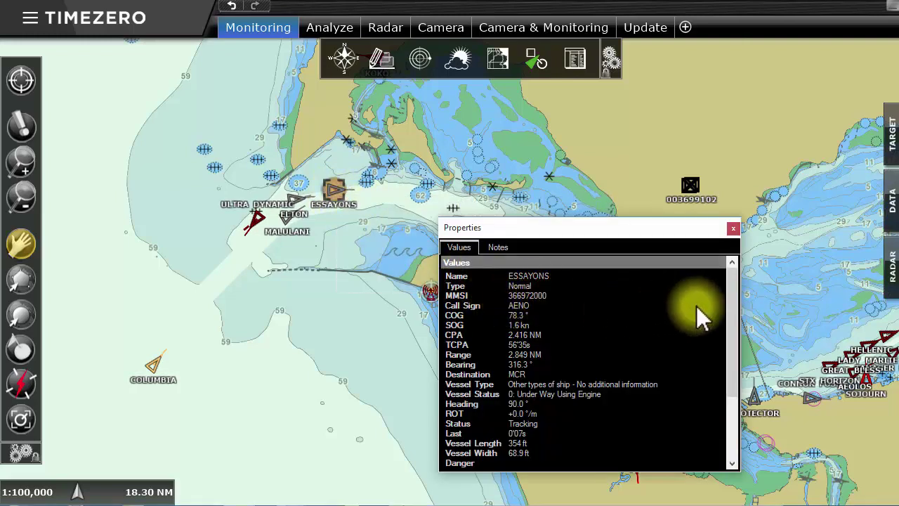
left_click_drag(731, 316, 714, 370)
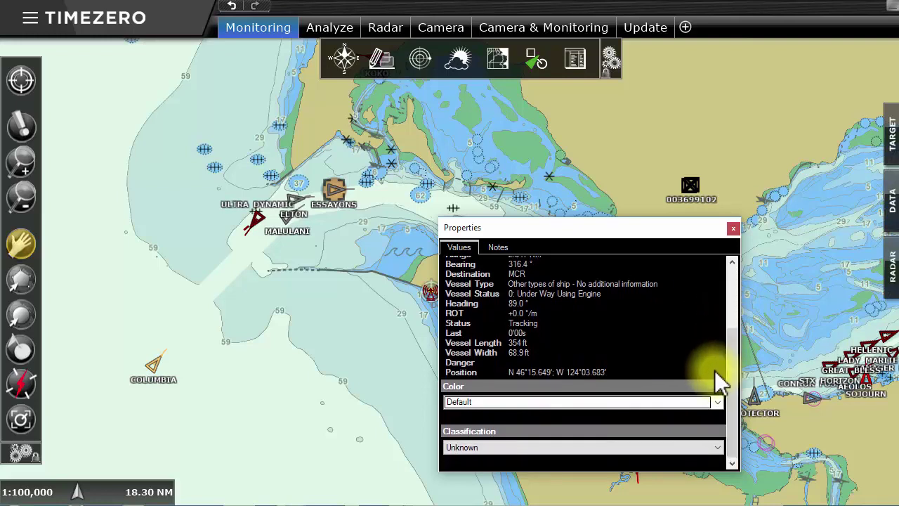
left_click(732, 228)
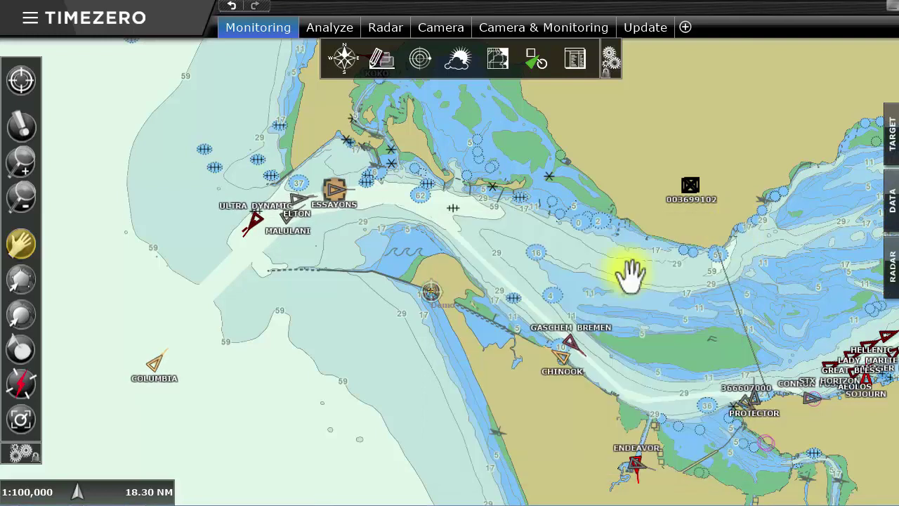
- Open the AIS List and look through the listed vessels
left_click(583, 62)
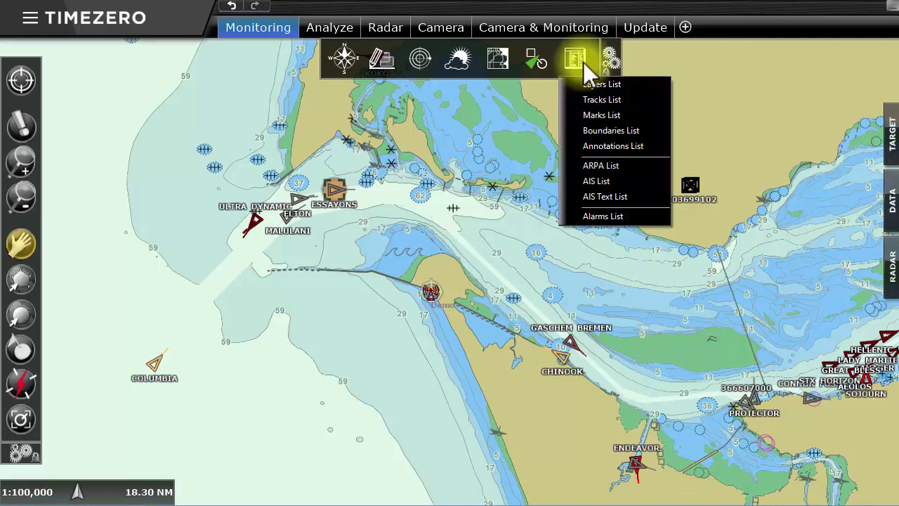
left_click(597, 179)
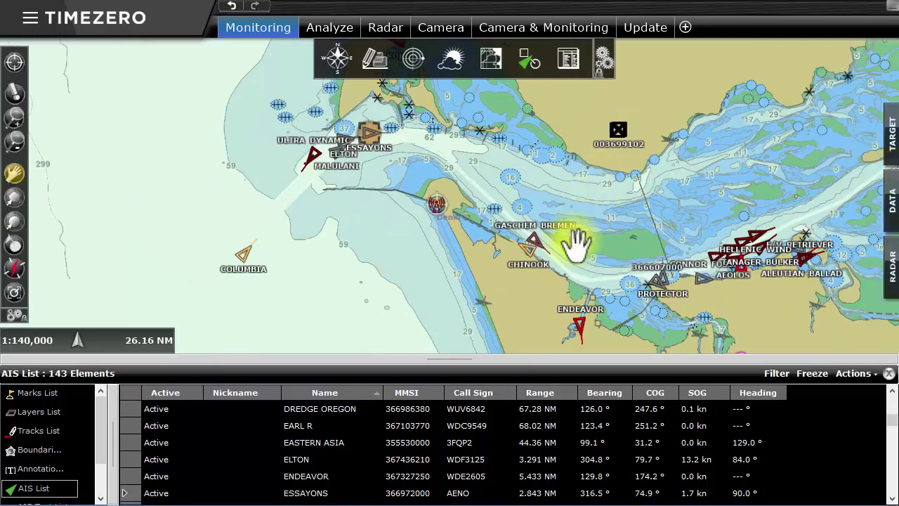
scroll(451, 445, "down", 8)
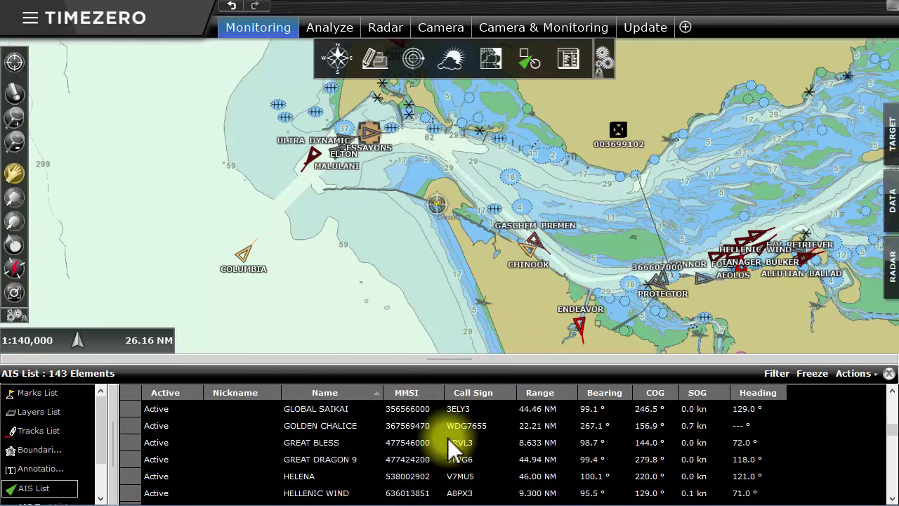
scroll(452, 445, "up", 5)
scroll(451, 446, "up", 10)
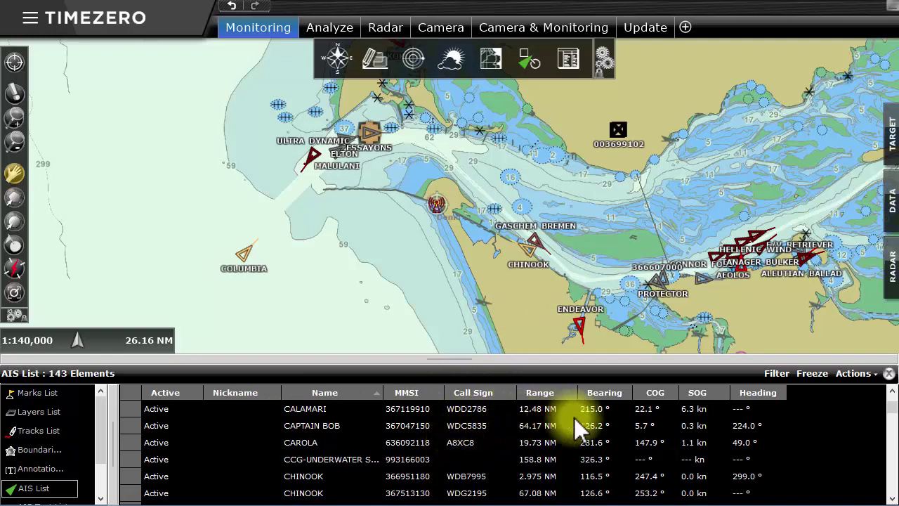
- Sort the AIS List by SOG with the fastest vessels first and center the chart on SEASPAN COMMODORE and MUIR MILACH
left_click(703, 392)
left_click(704, 395)
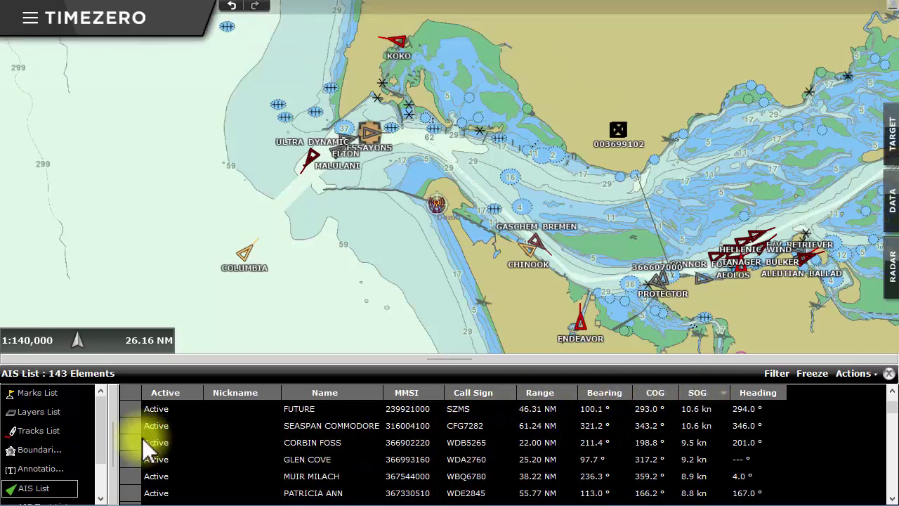
double_click(134, 409)
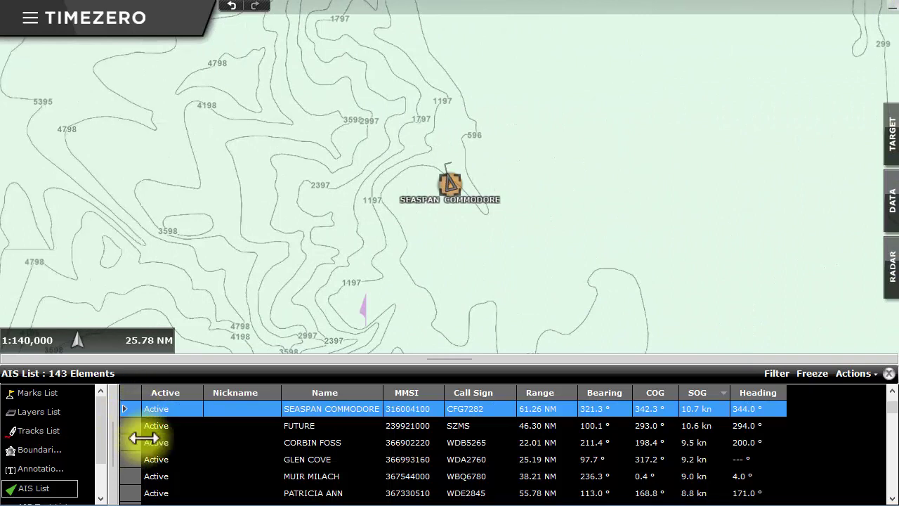
double_click(131, 475)
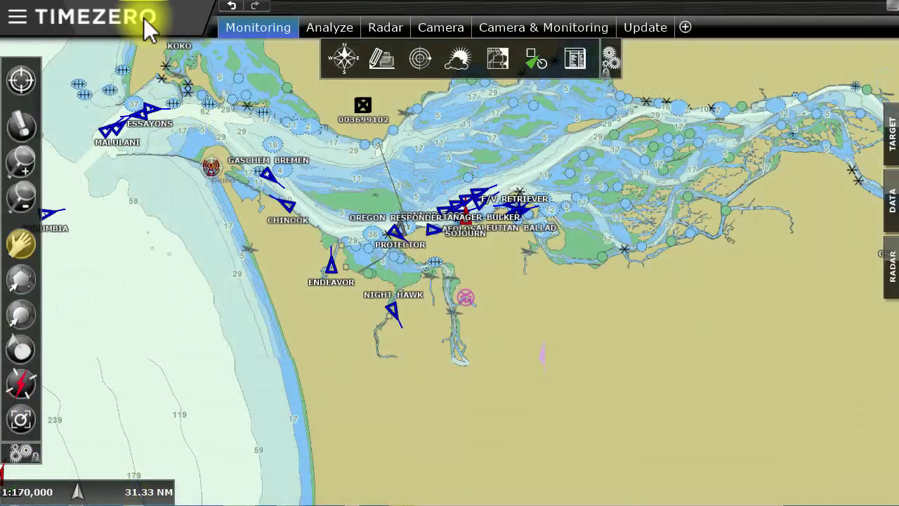
- Set the Default AIS Class A Color to Variable in the Targets options
left_click(144, 24)
left_click(119, 56)
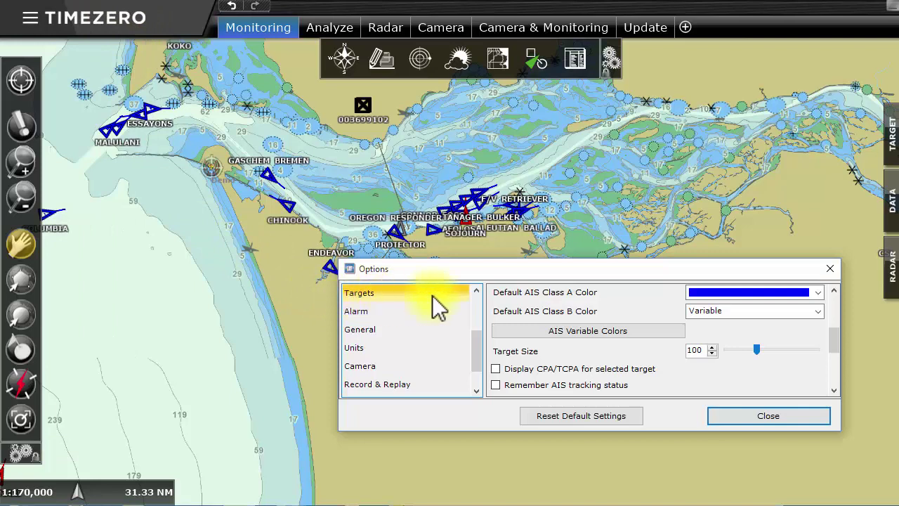
left_click(818, 291)
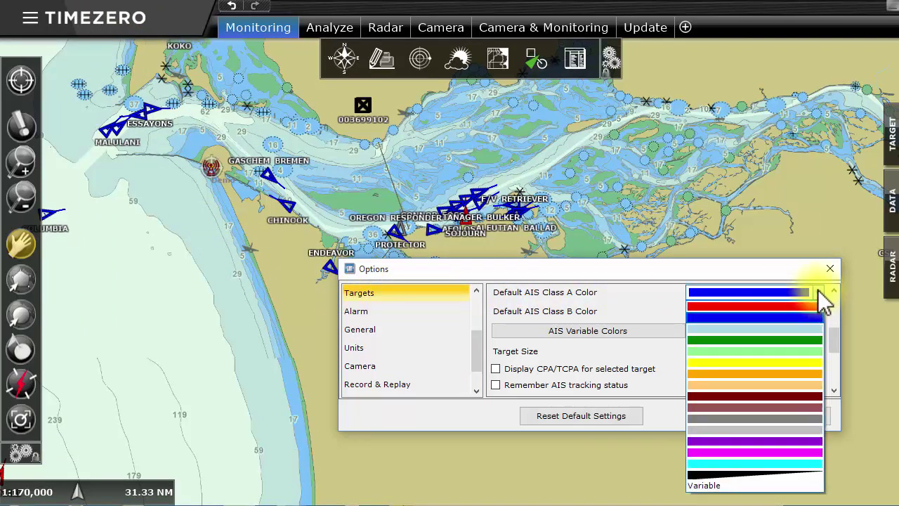
left_click(726, 486)
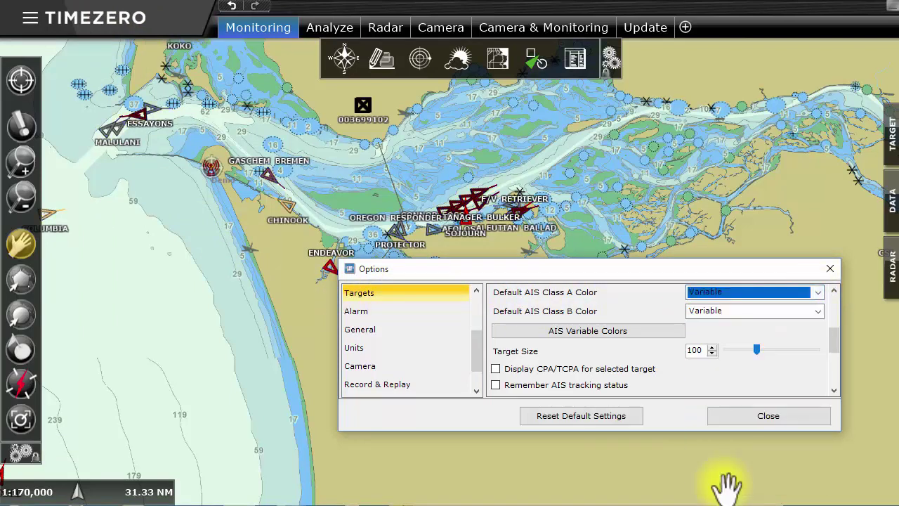
- Set the AIS variable color for Fishing vessels to dark green and close the options
left_click(590, 330)
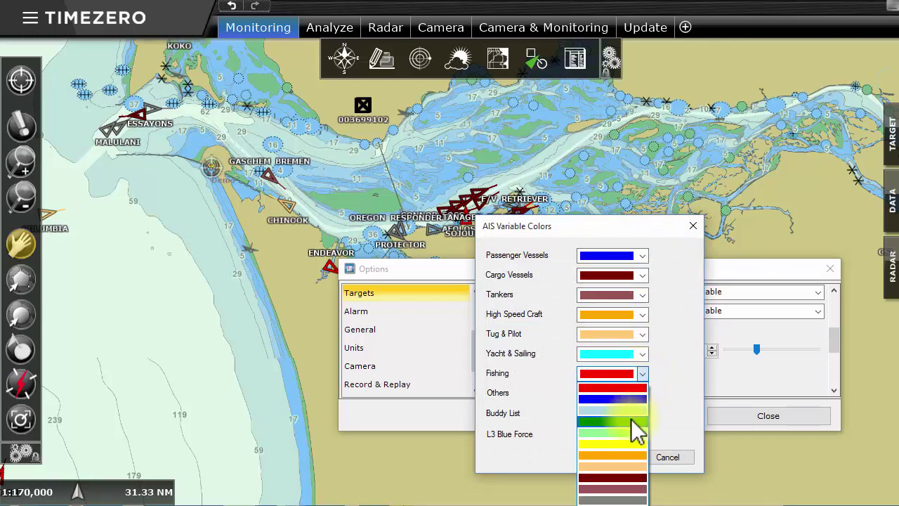
left_click(634, 424)
left_click(613, 456)
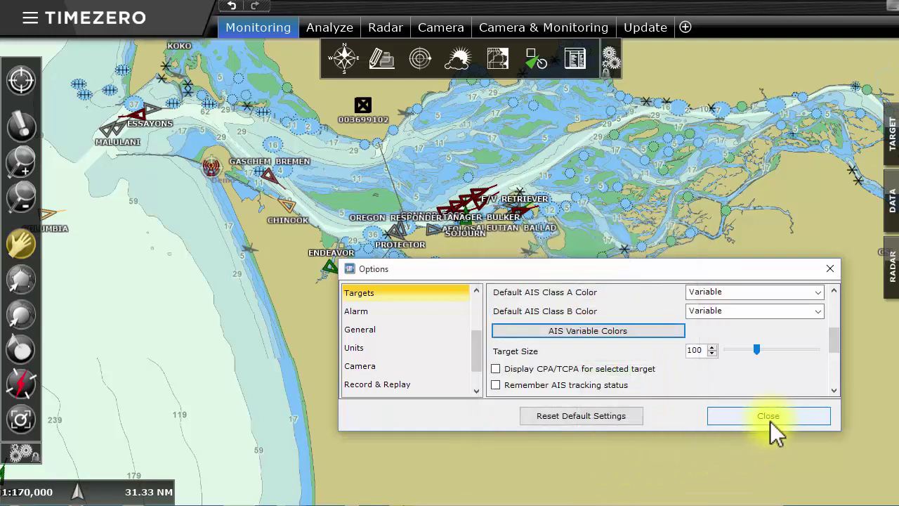
left_click(770, 420)
- Set the color of the last vessel in the AIS and DSC directory to red, and close the options
left_click_drag(347, 333, 434, 382)
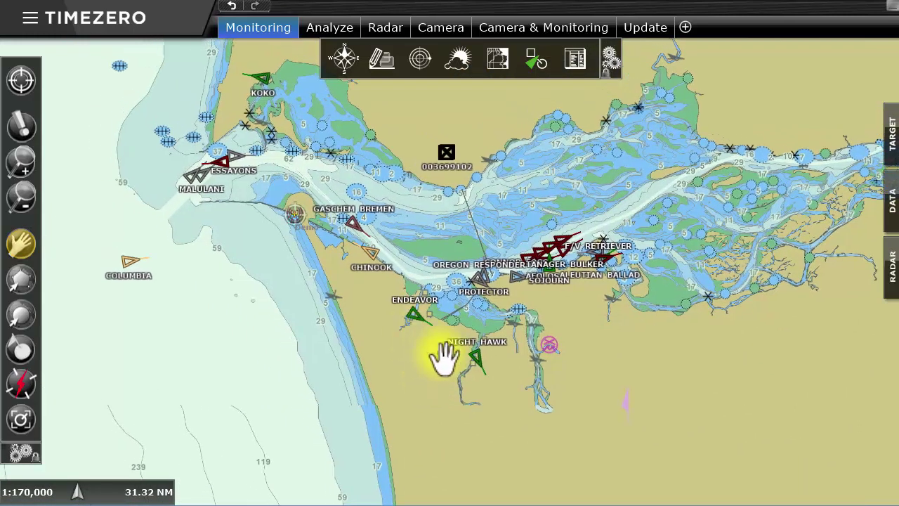
scroll(467, 365, "up", 2)
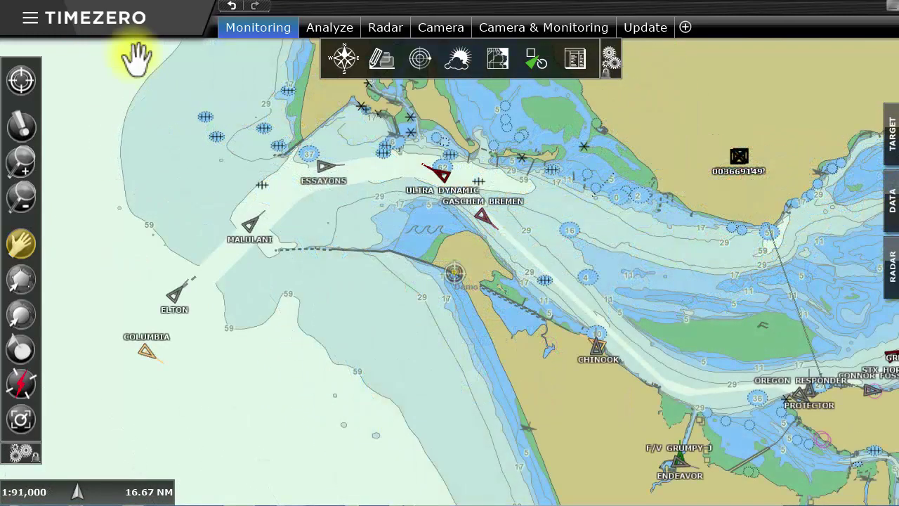
left_click(125, 27)
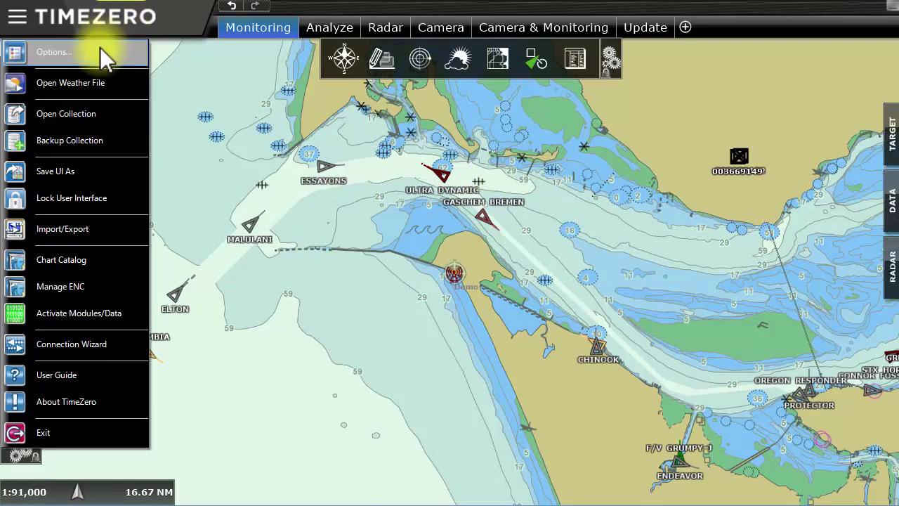
left_click(104, 52)
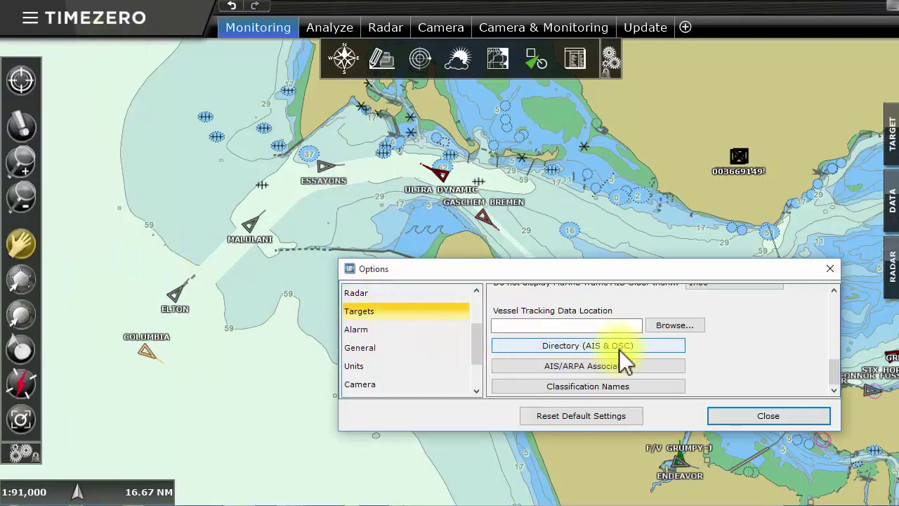
left_click(656, 348)
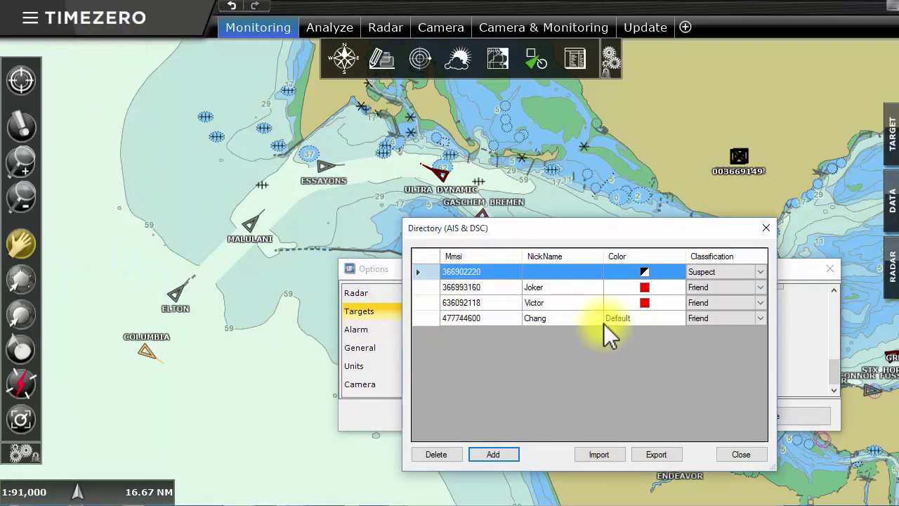
left_click(655, 317)
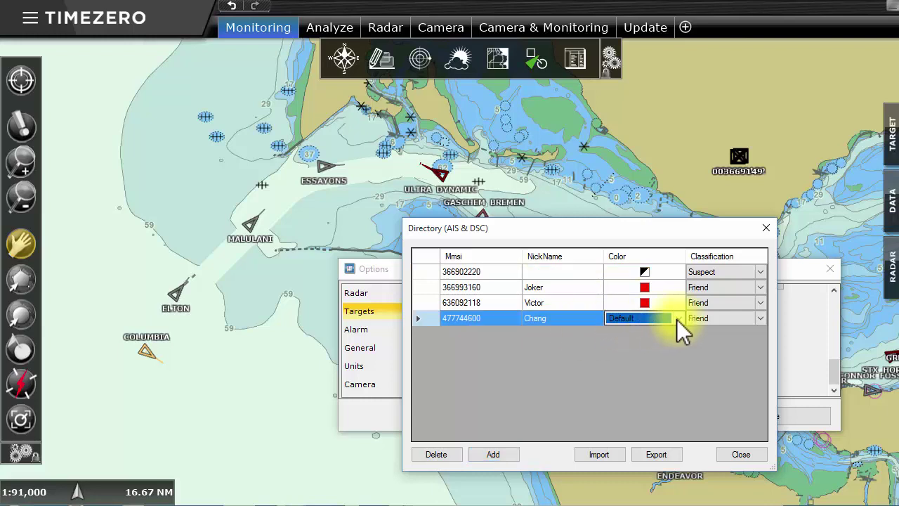
left_click(676, 318)
left_click(663, 342)
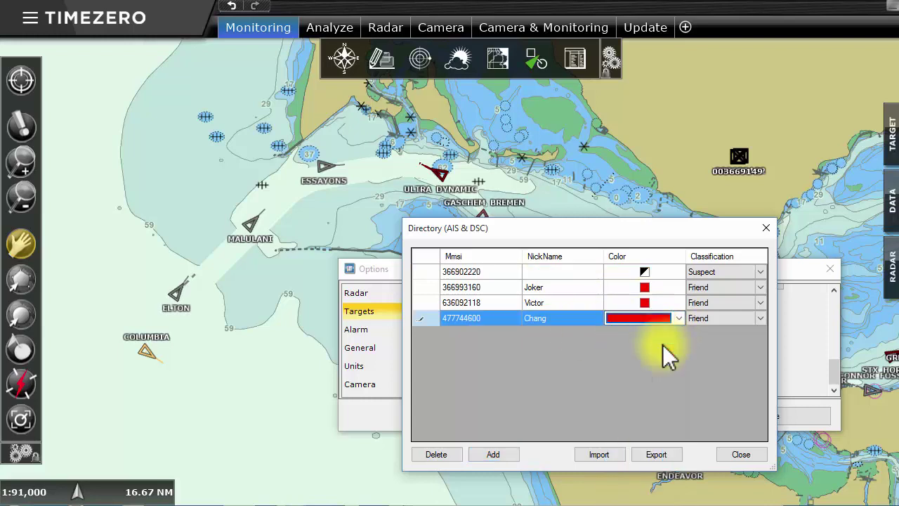
left_click(738, 454)
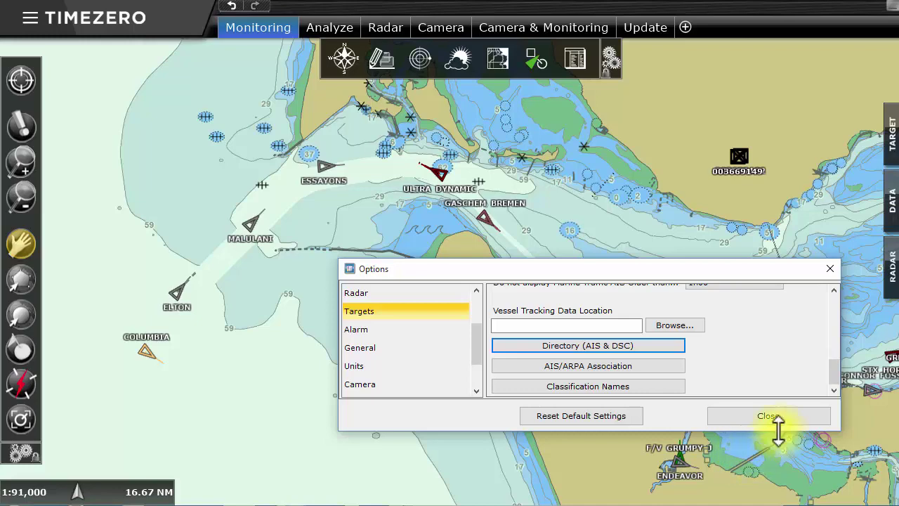
left_click(784, 419)
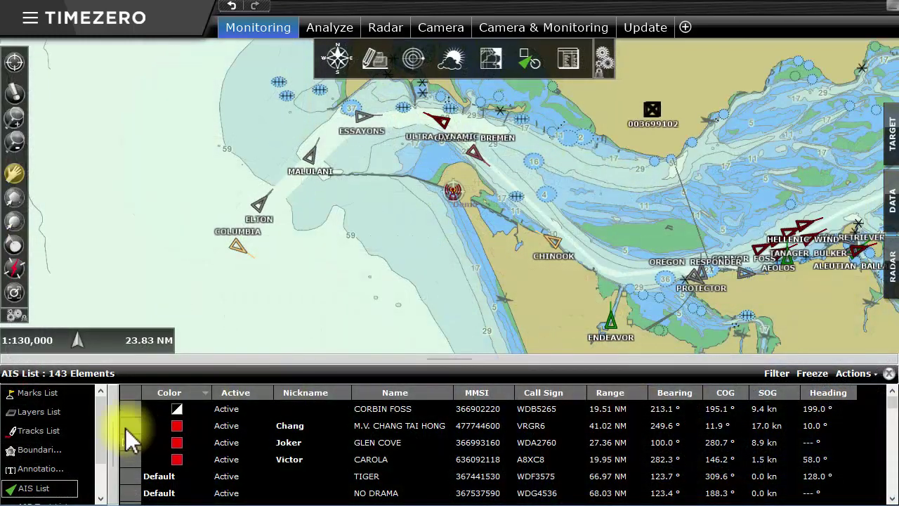
- Center the chart in turn on the red AIS vessels M.V. CHANG TAI HONG, GLEN COVE and CAROLA
double_click(125, 426)
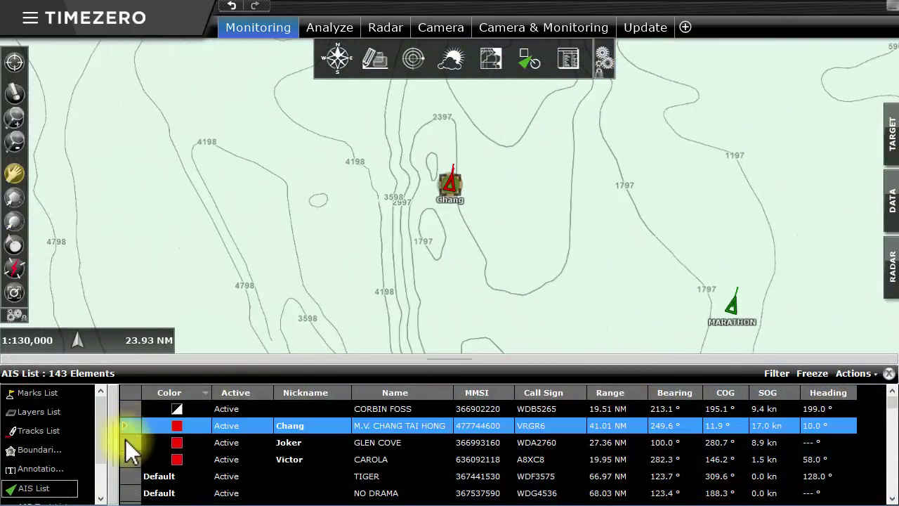
double_click(127, 442)
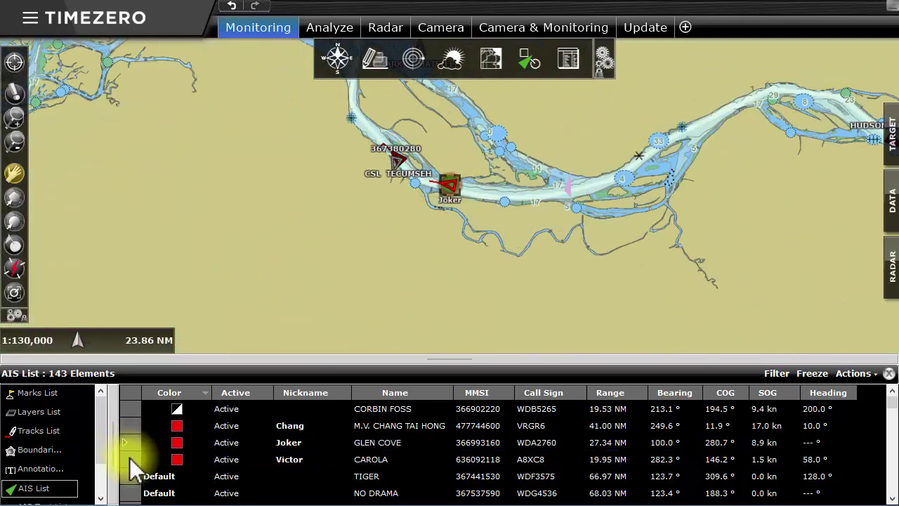
double_click(127, 459)
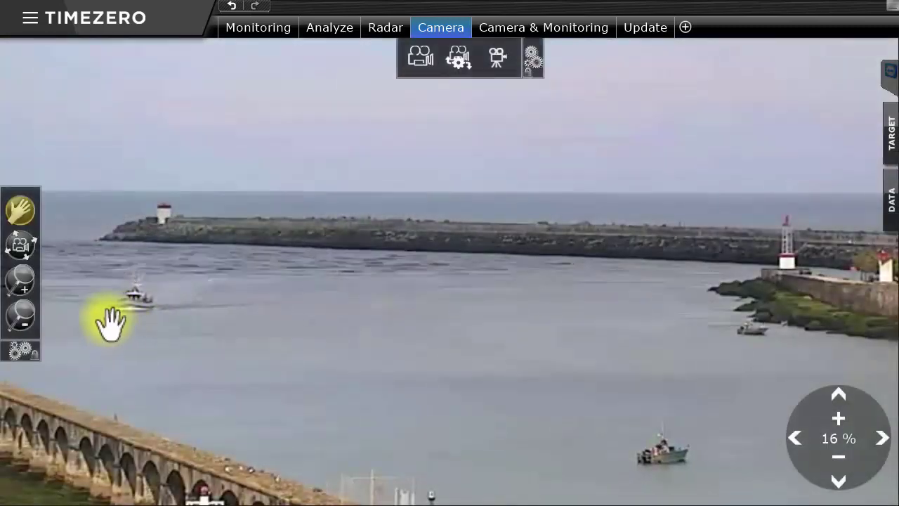
- Zoom the camera in and pan it left to follow the boat passing the breakwater
scroll(112, 322, "up", 3)
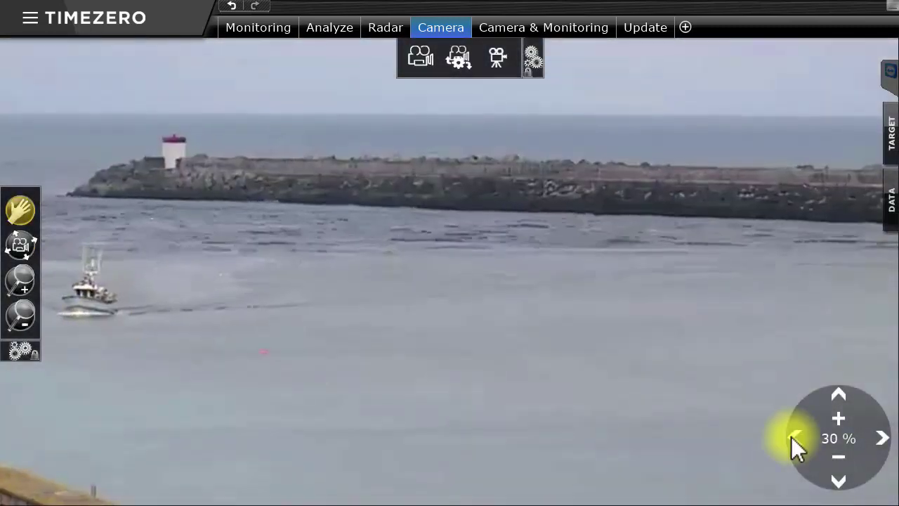
left_click(794, 438)
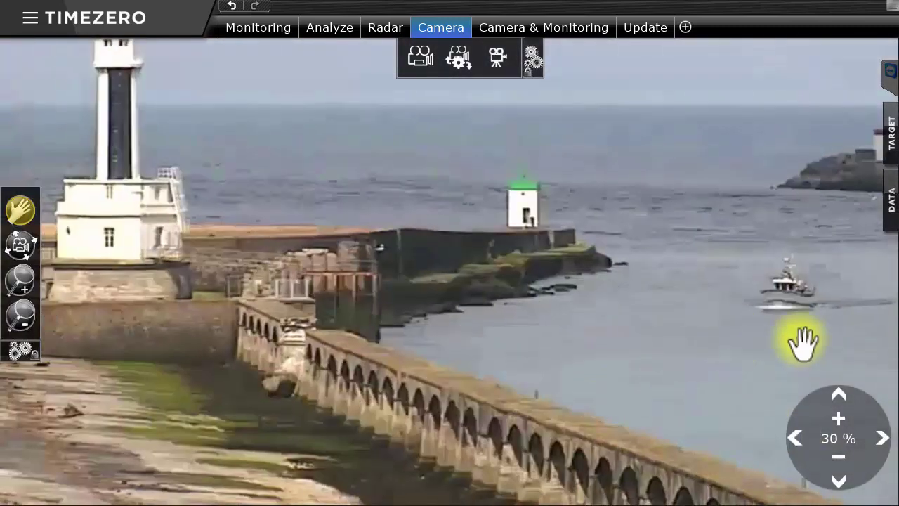
scroll(779, 305, "up", 5)
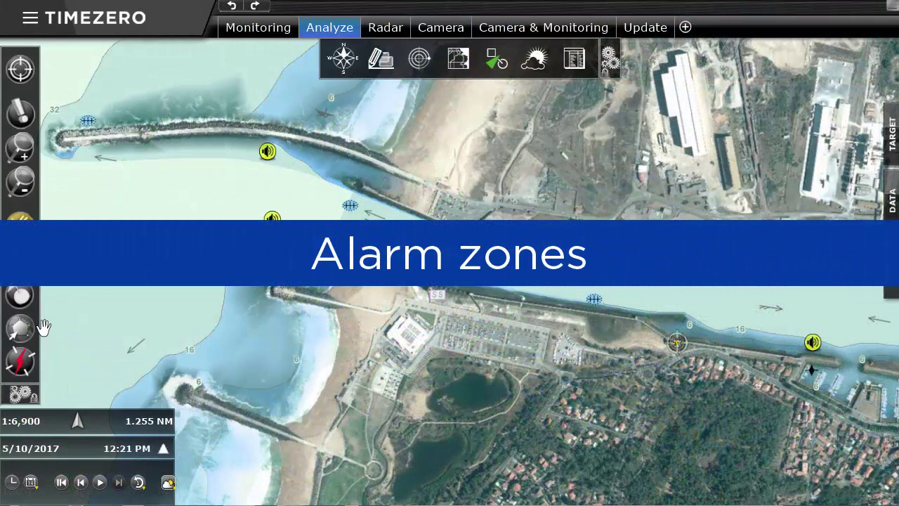
- Draw a closed boundary area along the harbor channel, through the four sound markers and following both banks
left_click(21, 329)
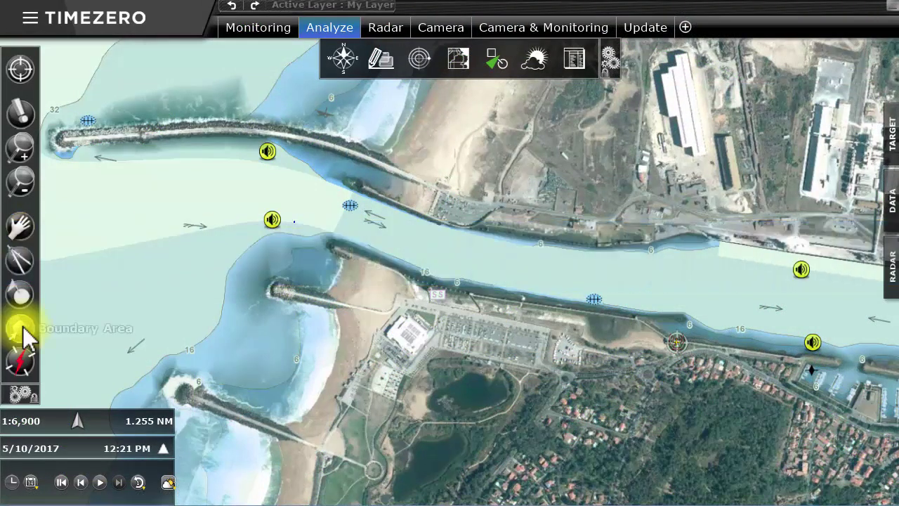
left_click(266, 151)
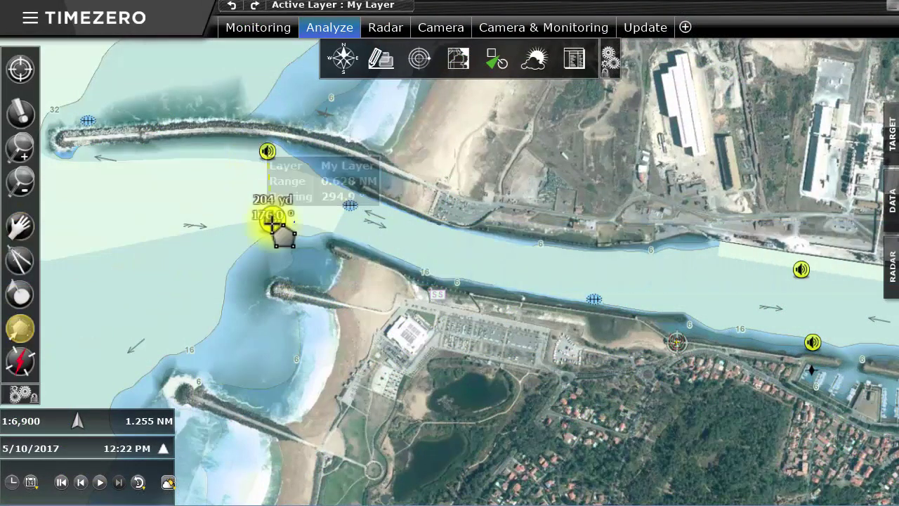
left_click(272, 220)
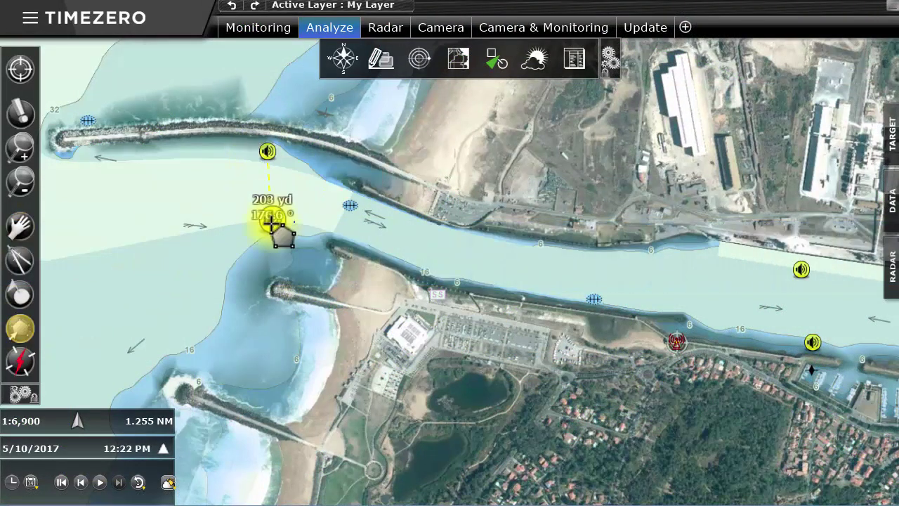
left_click(437, 276)
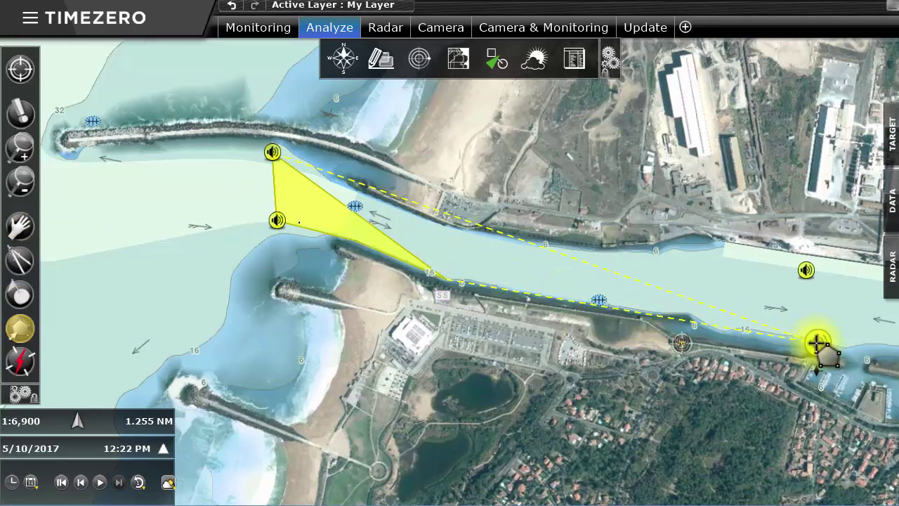
left_click(816, 343)
left_click(805, 270)
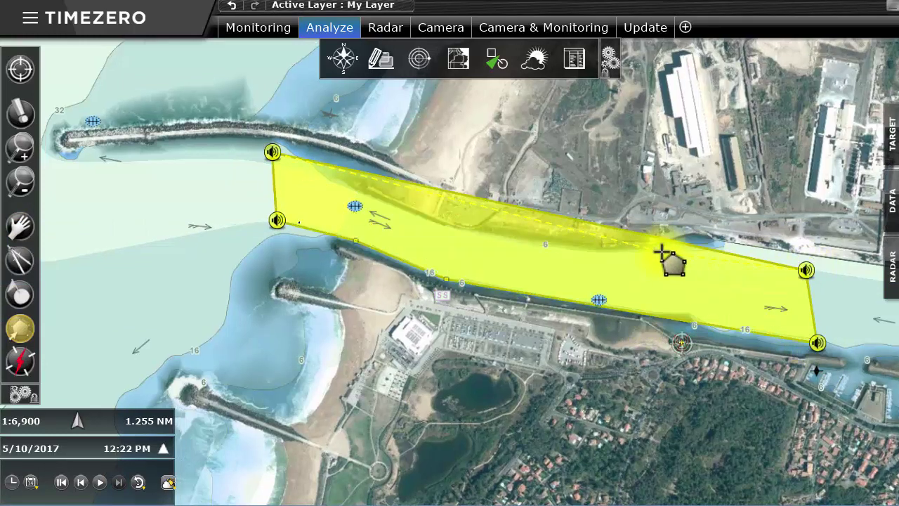
left_click(661, 250)
left_click(494, 243)
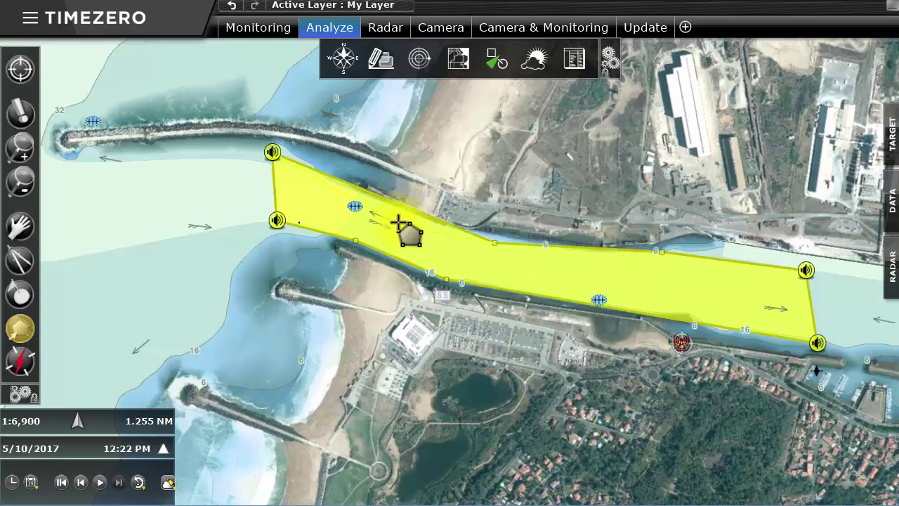
double_click(364, 211)
left_click(430, 413)
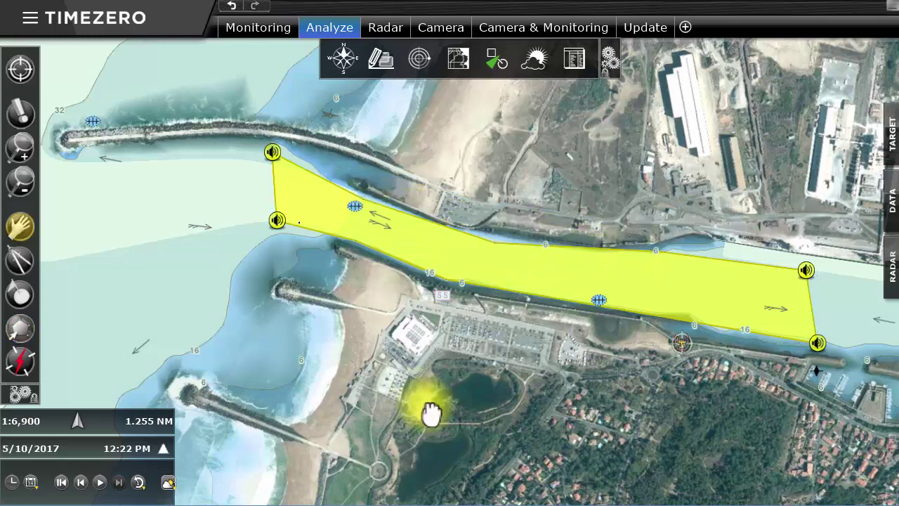
- Assign Monitoring Level 1 to the yellow channel boundary
right_click(497, 256)
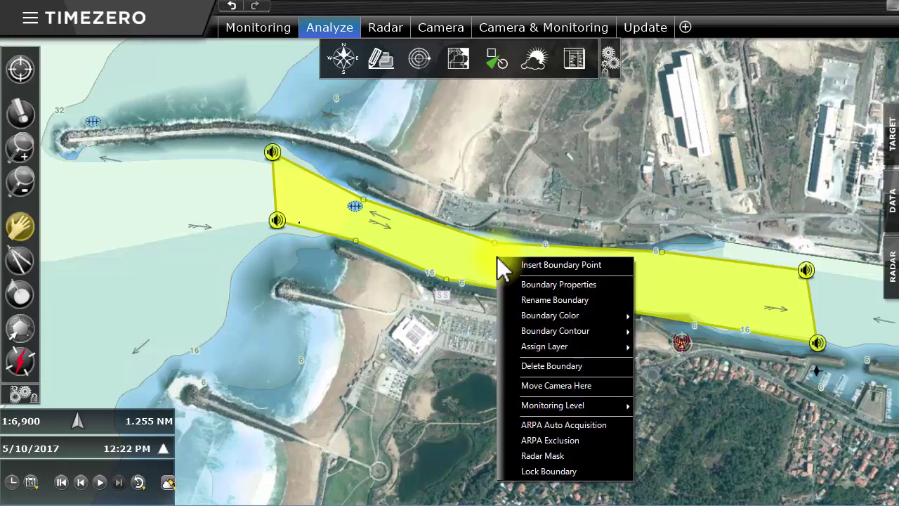
left_click(579, 407)
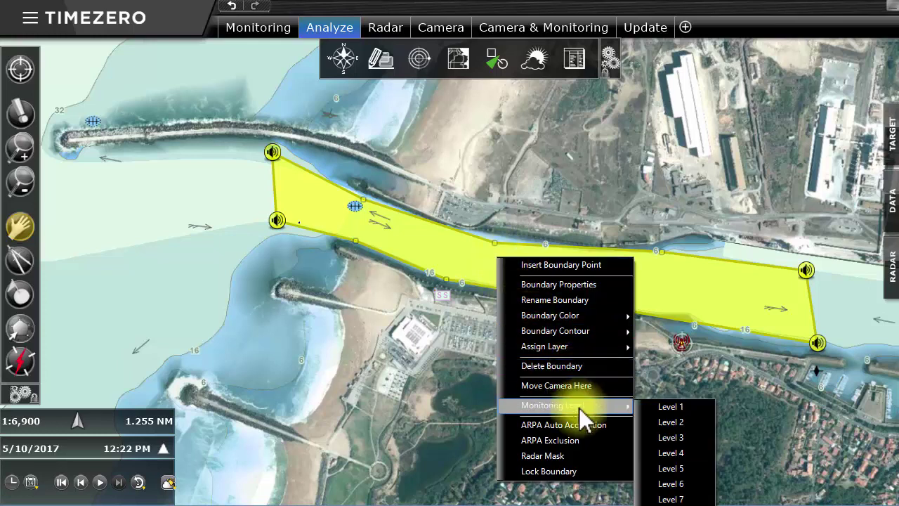
left_click(667, 408)
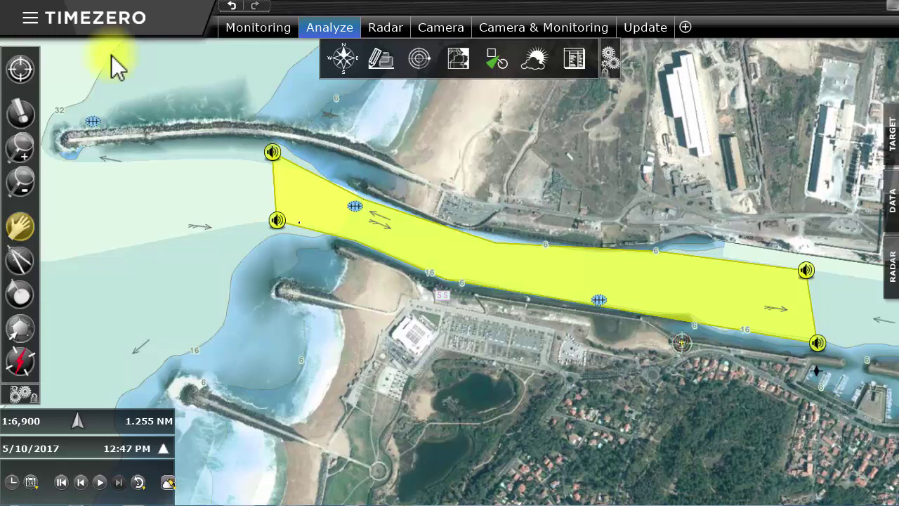
- Add a monitoring zone rule titled Alarm Zone that monitors AIS and ARPA targets for the Enter Area event
left_click(107, 23)
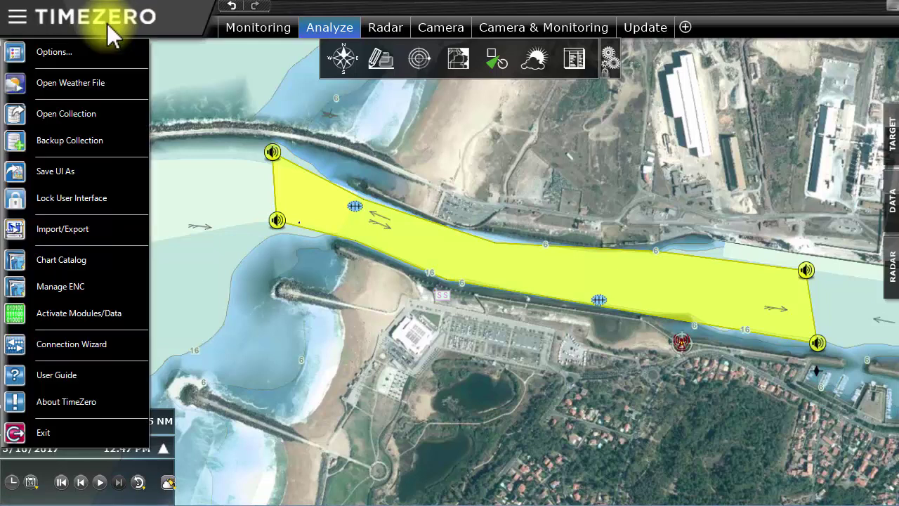
left_click(91, 62)
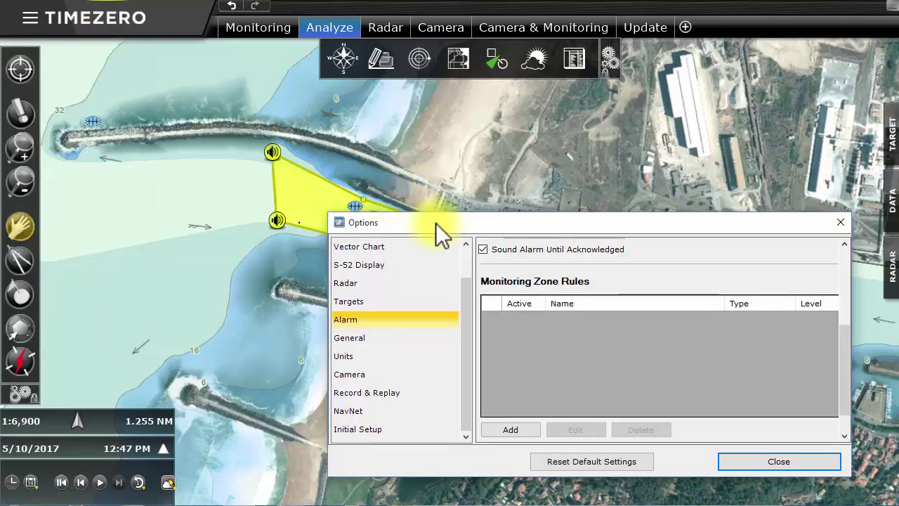
left_click_drag(433, 222, 314, 125)
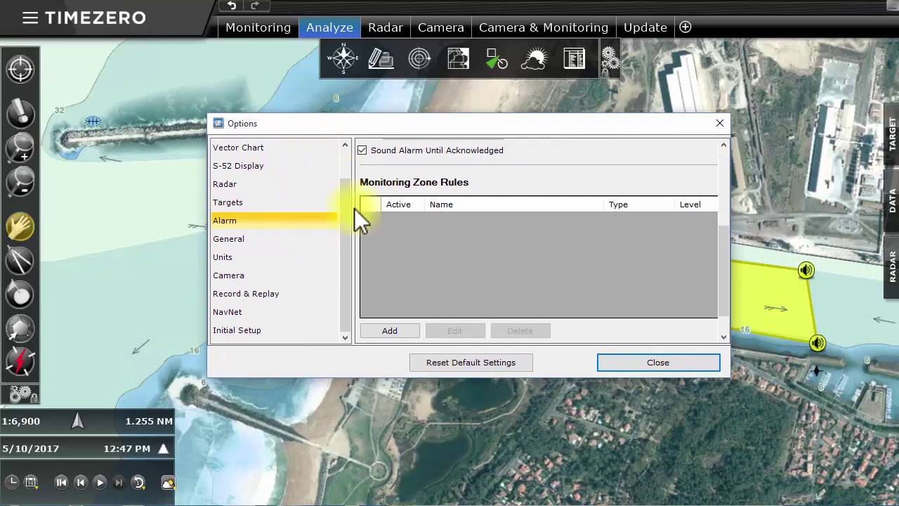
left_click(399, 329)
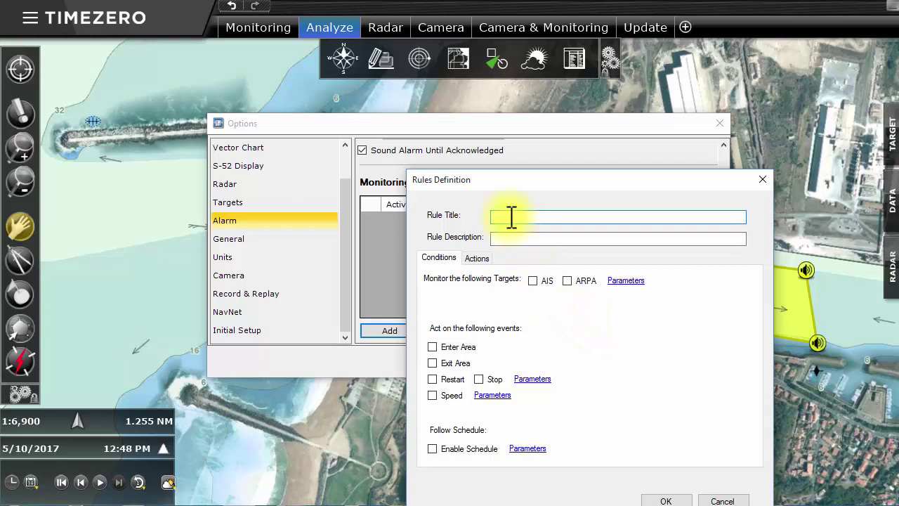
left_click(532, 280)
left_click(568, 280)
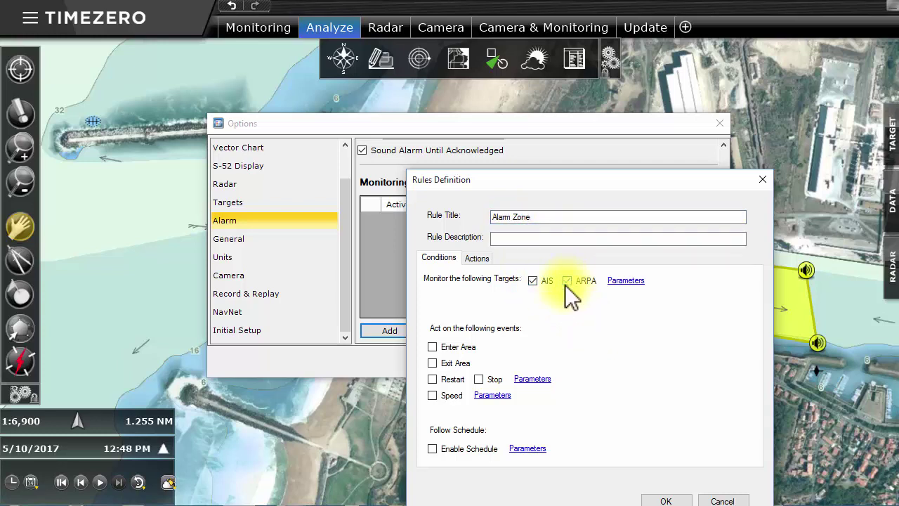
left_click(432, 347)
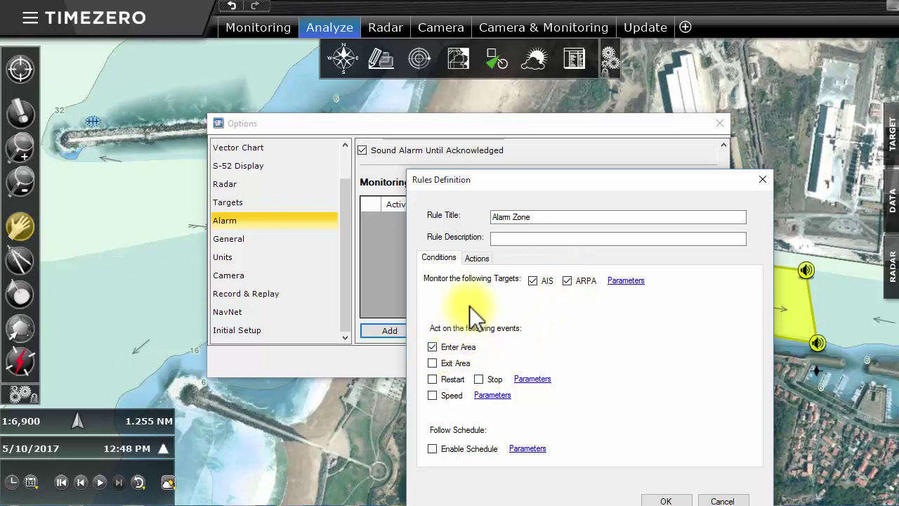
- Add a Trigger Notification action to the Alarm Zone rule and set its sound to Sound 1
left_click(475, 258)
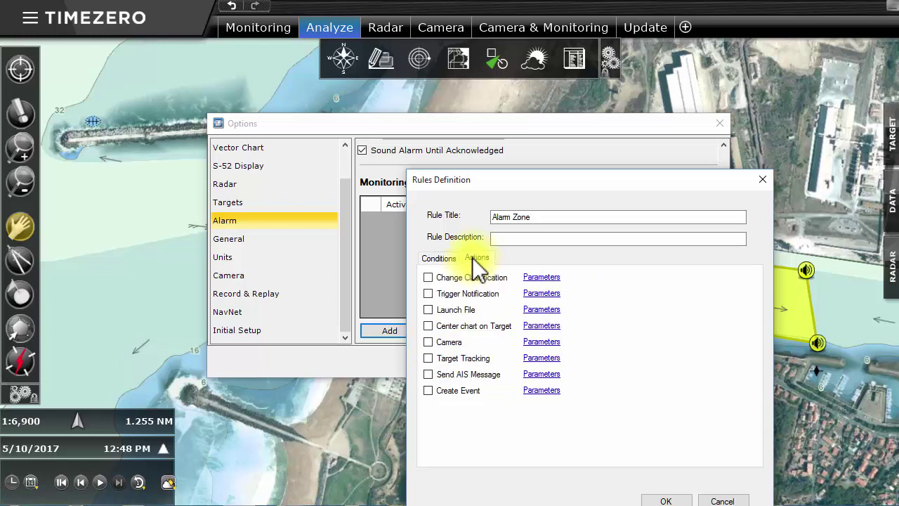
left_click(453, 294)
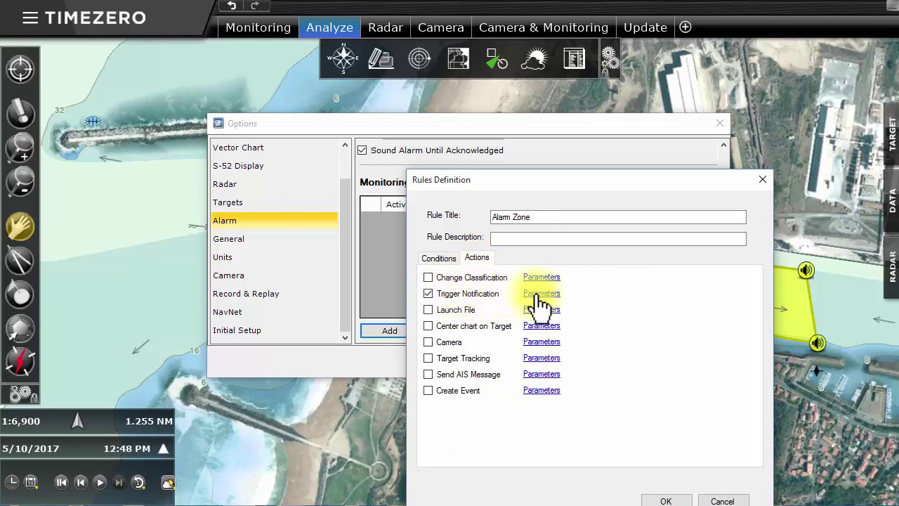
left_click(540, 294)
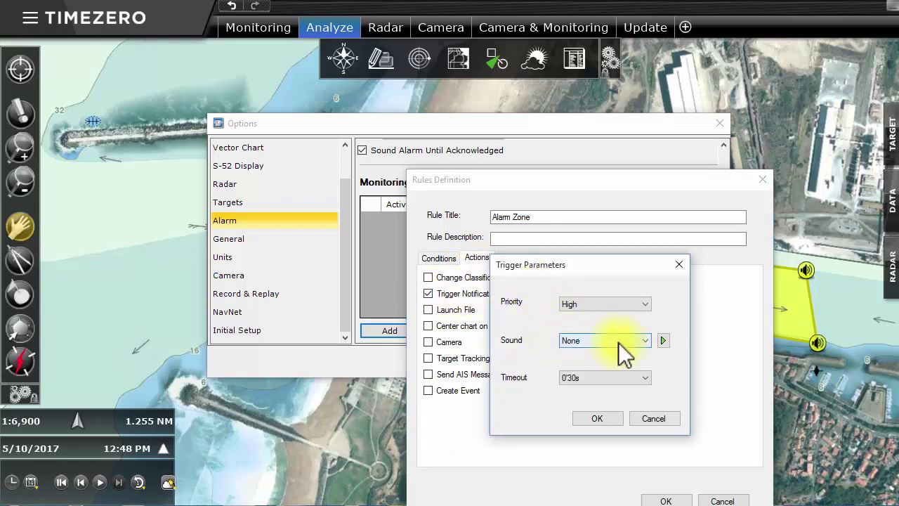
left_click(647, 355)
left_click(612, 366)
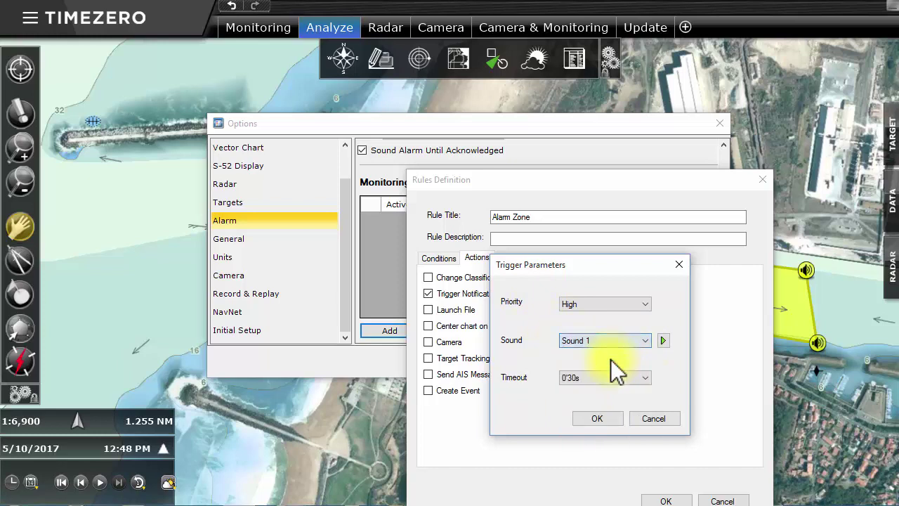
left_click(606, 416)
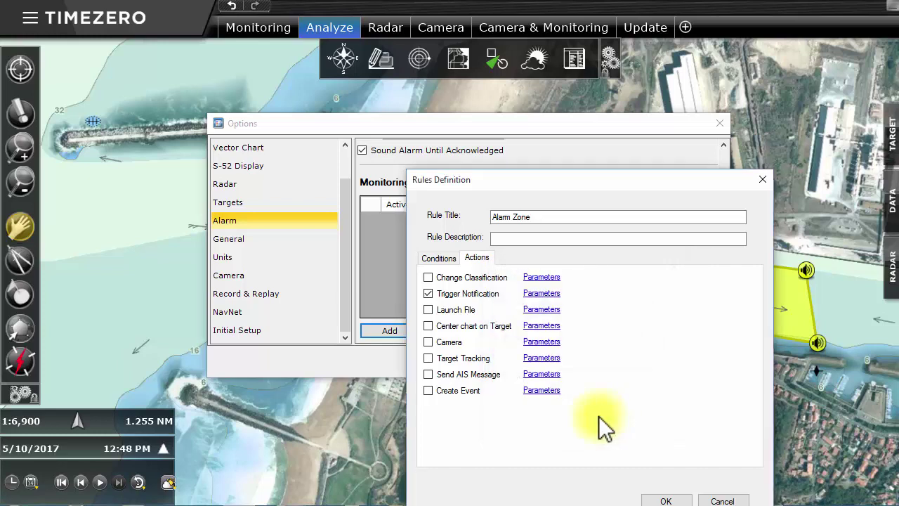
- Enable the Center chart on Target and Camera actions for the rule and open the Camera action's parameters
left_click(429, 326)
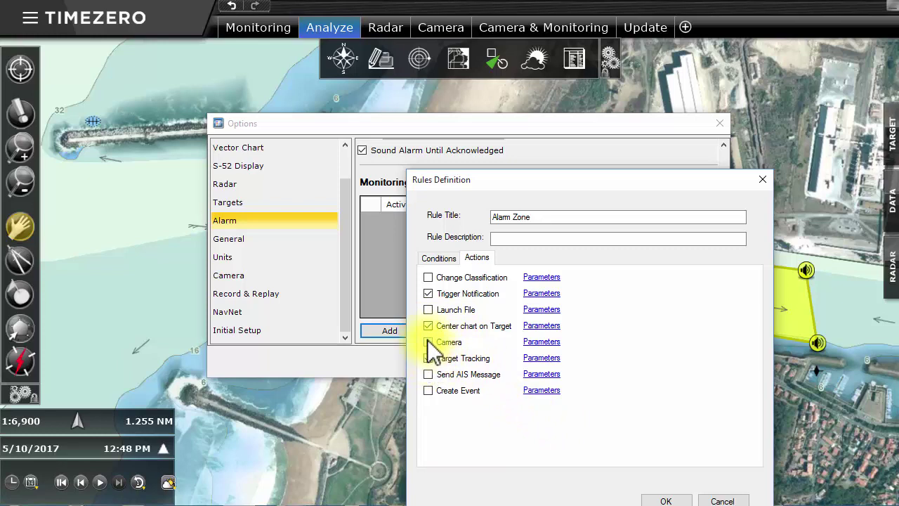
left_click(428, 342)
left_click(535, 344)
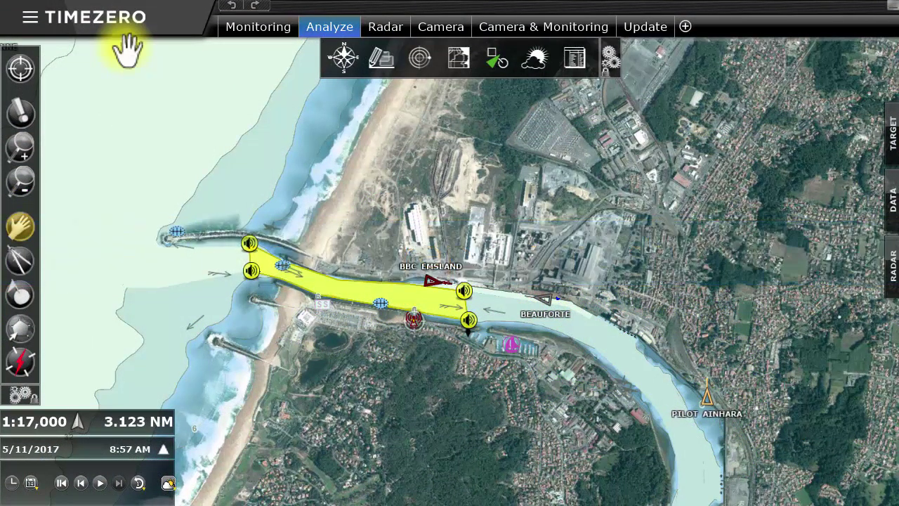
- Enable radar, target, video and audio recording in the Record & Replay options
left_click(107, 31)
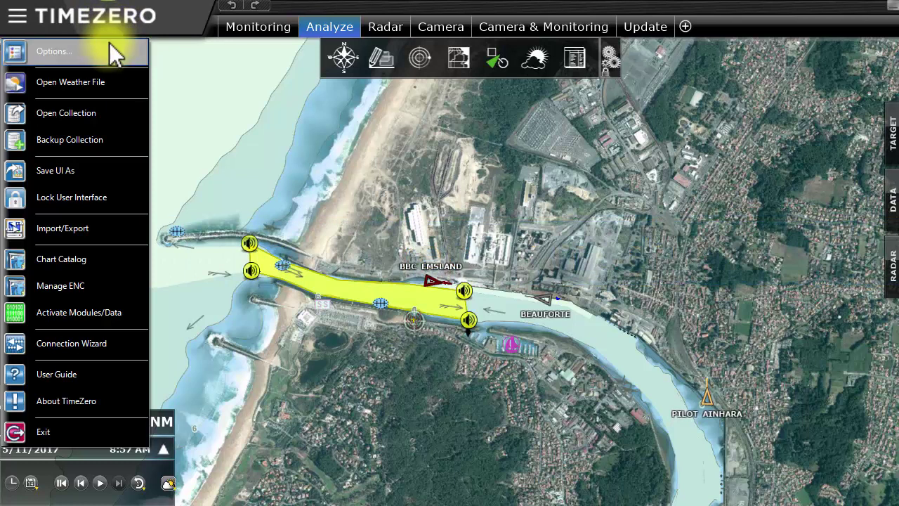
left_click(109, 44)
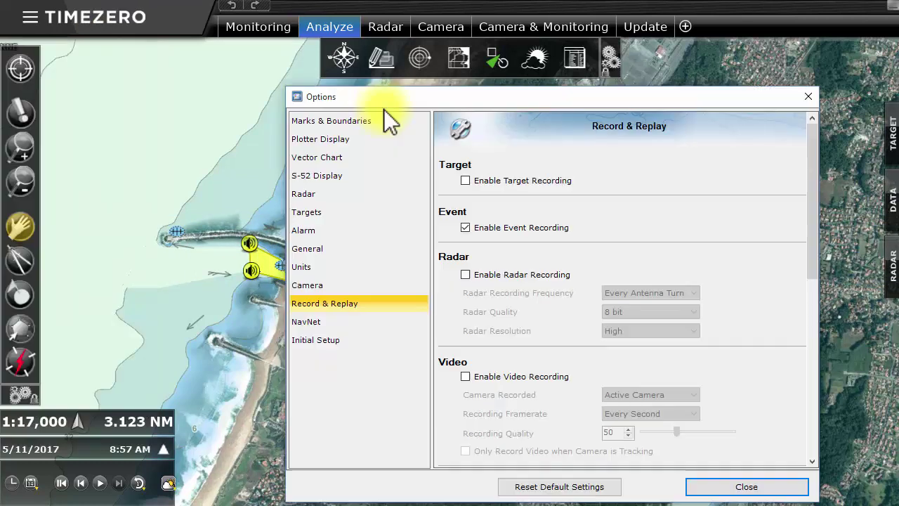
left_click(466, 274)
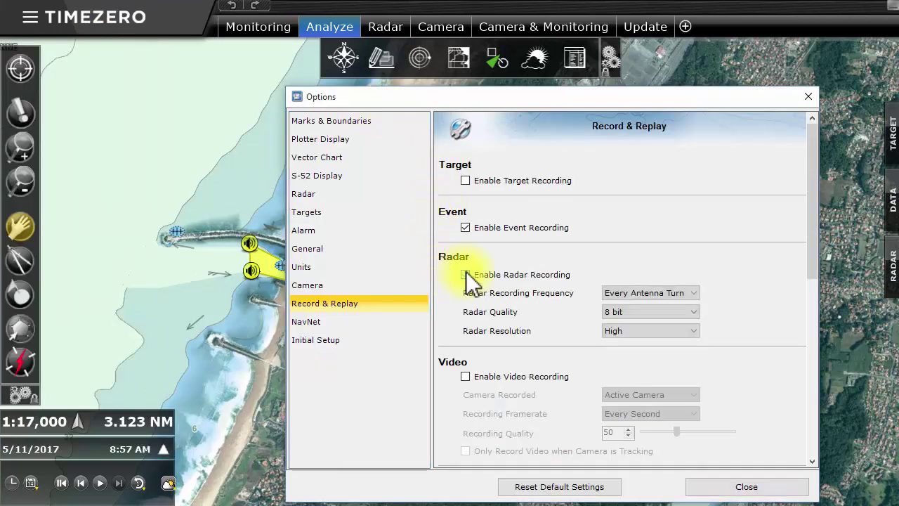
left_click(465, 180)
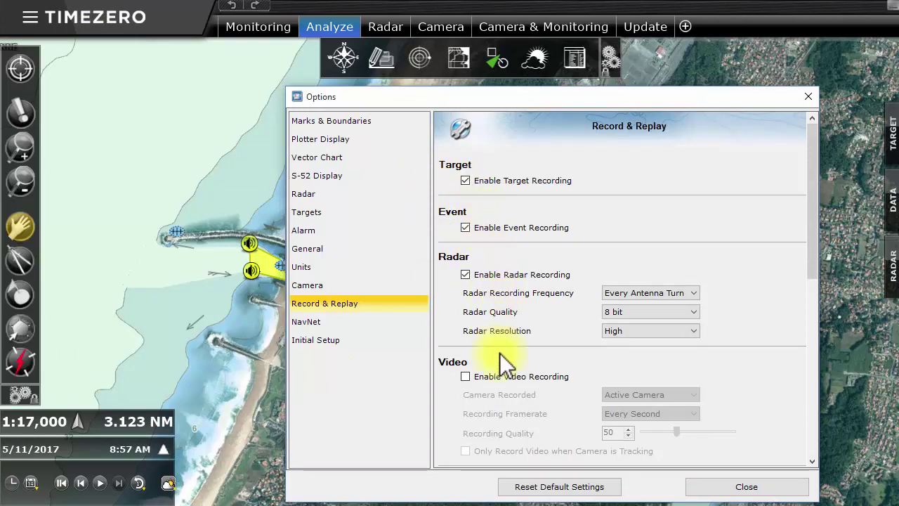
left_click(466, 376)
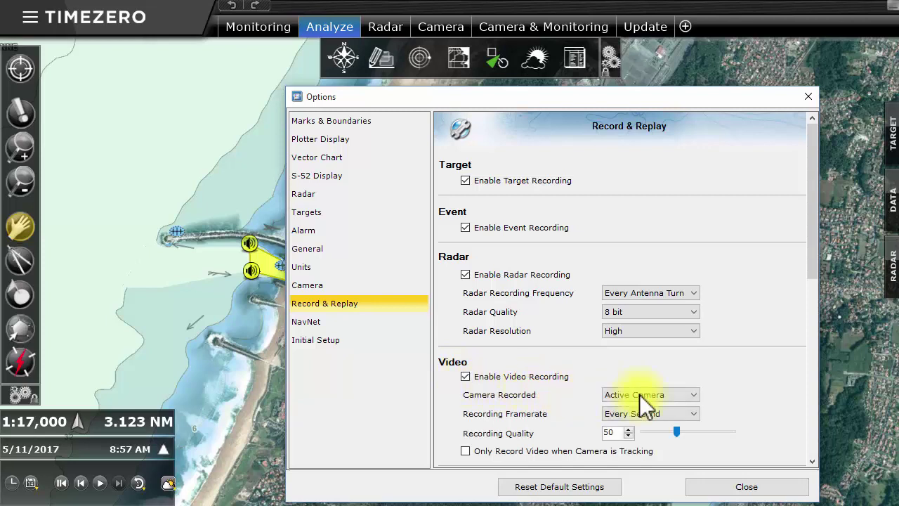
left_click_drag(810, 269, 799, 342)
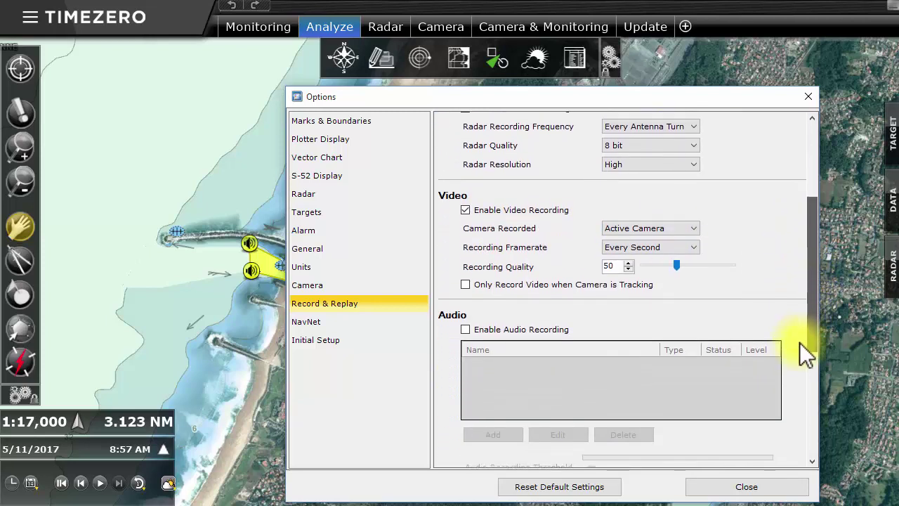
left_click(465, 329)
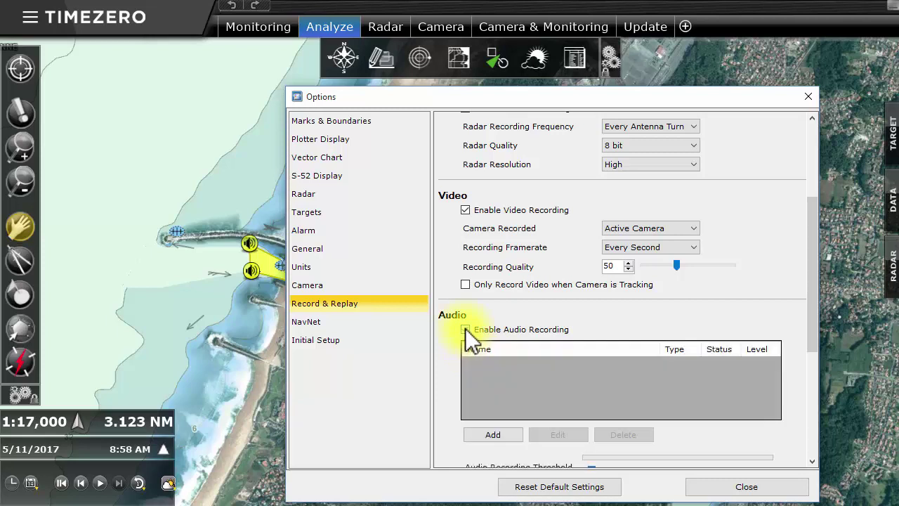
left_click(746, 490)
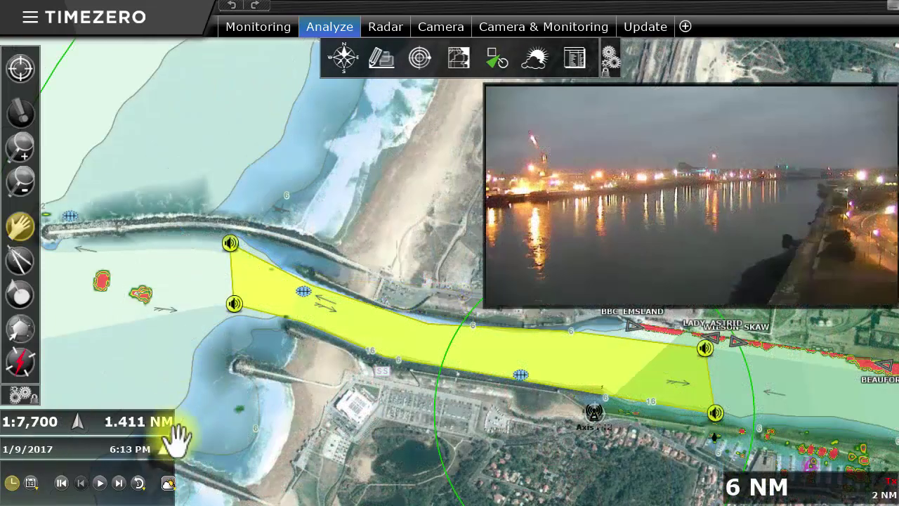
- Show the replay timeline and set the playback time to 17:13 on January 9, 2017
left_click(167, 453)
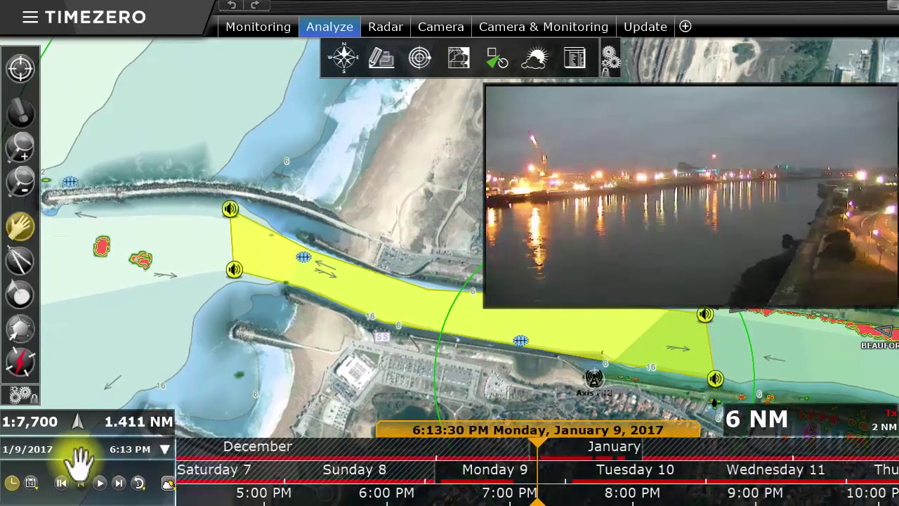
left_click(31, 481)
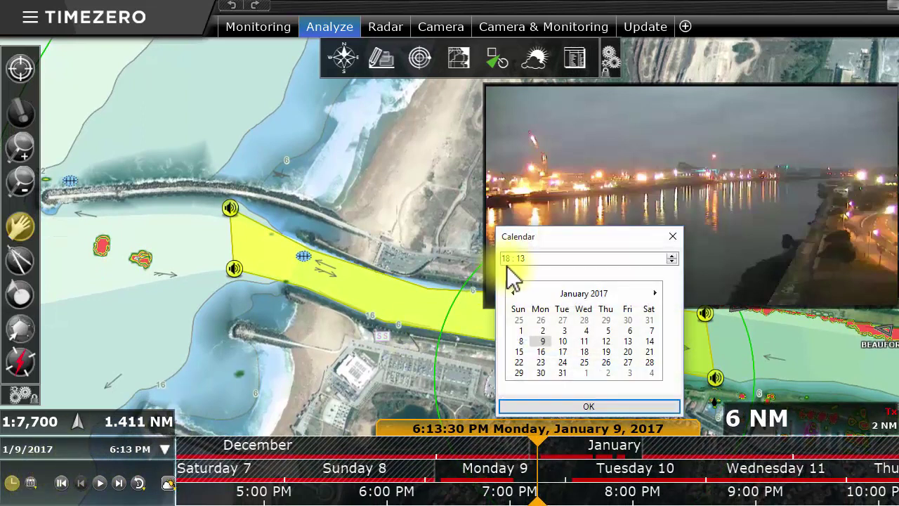
left_click(506, 259)
key("Down")
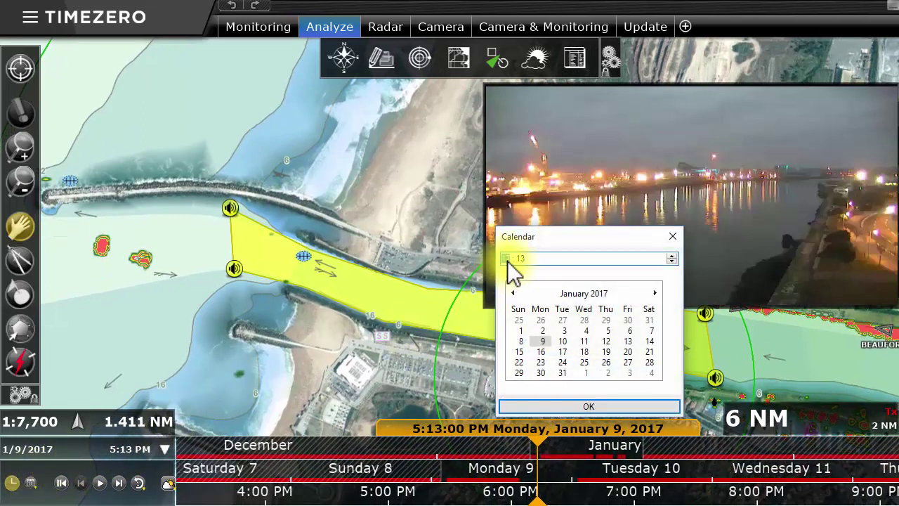
left_click(577, 406)
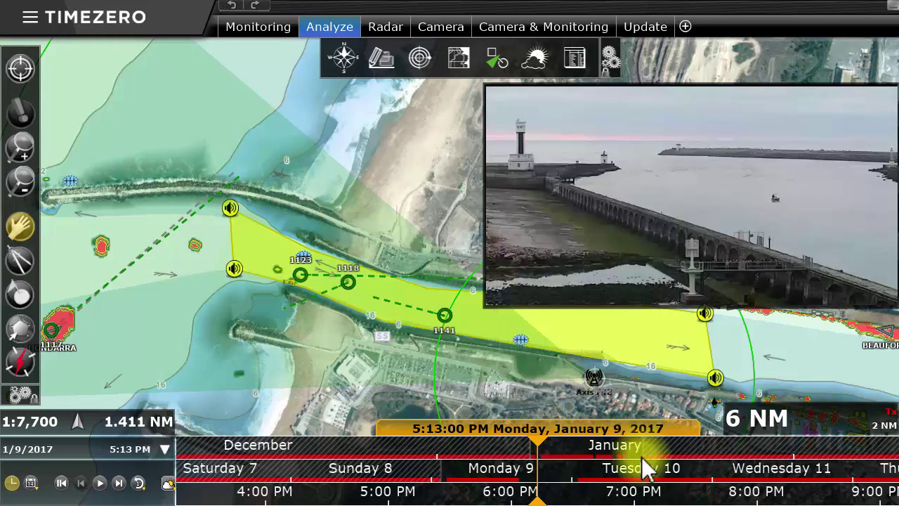
- Scrub the replay timeline forward from 5:13 PM to follow the recorded radar targets and camera video through the harbor channel
left_click_drag(660, 497, 652, 491)
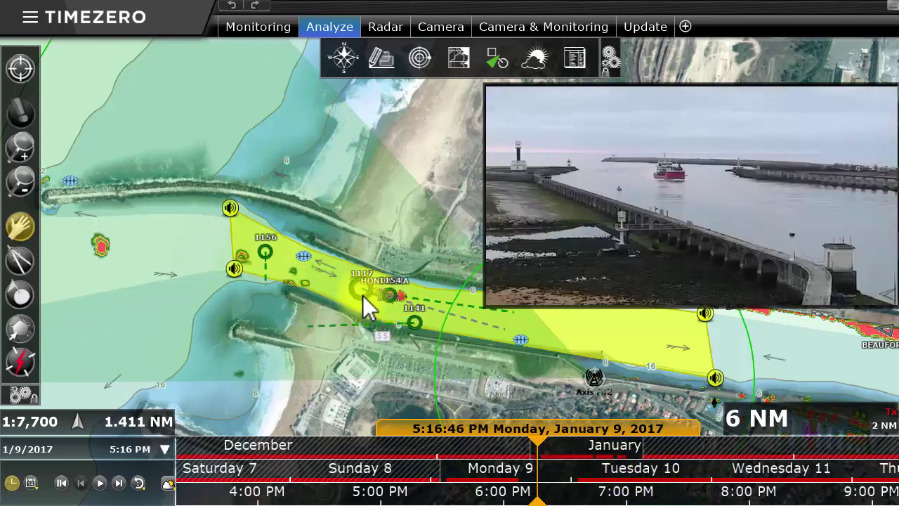
left_click_drag(682, 487, 621, 492)
left_click_drag(509, 492, 529, 490)
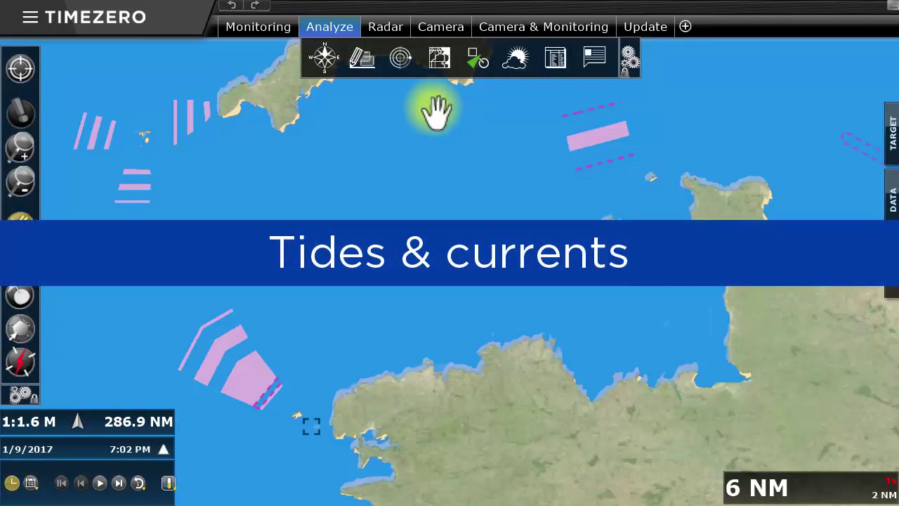
- Display the Tidal Height Stations and Tidal Currents on the chart
left_click(439, 59)
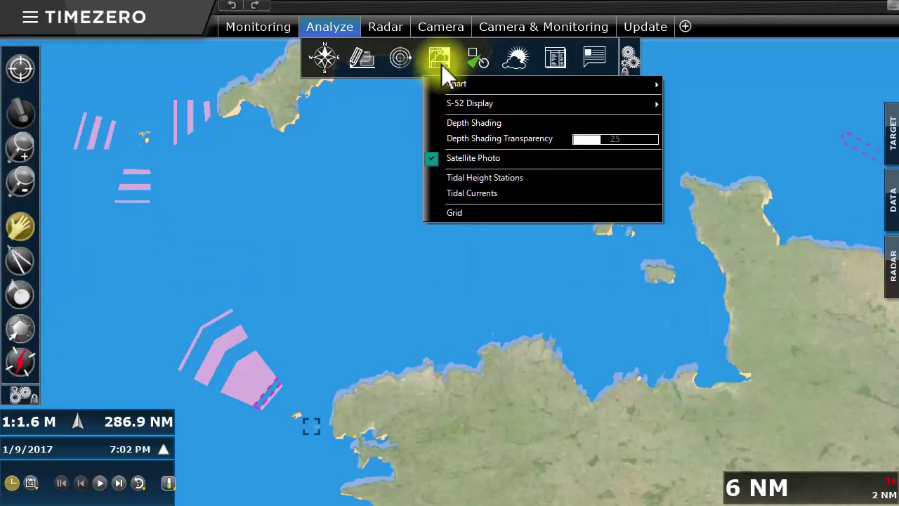
left_click(458, 177)
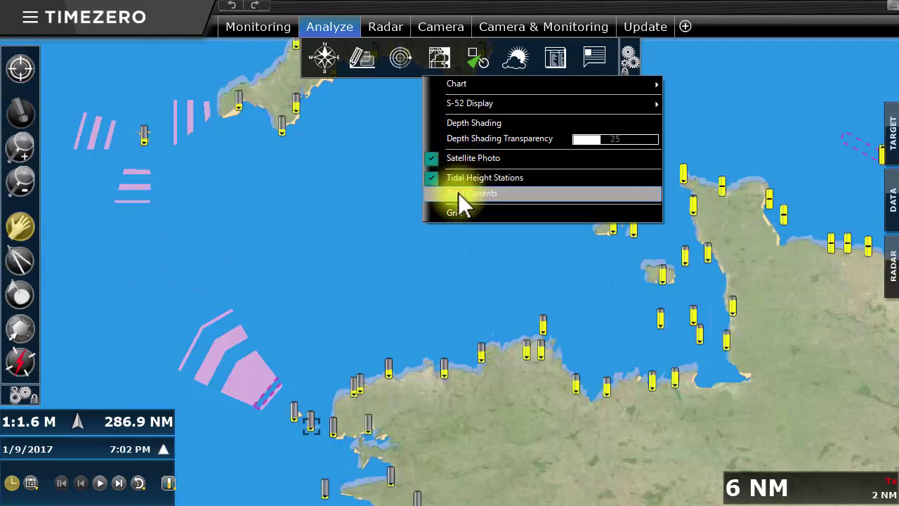
left_click(457, 192)
left_click(358, 269)
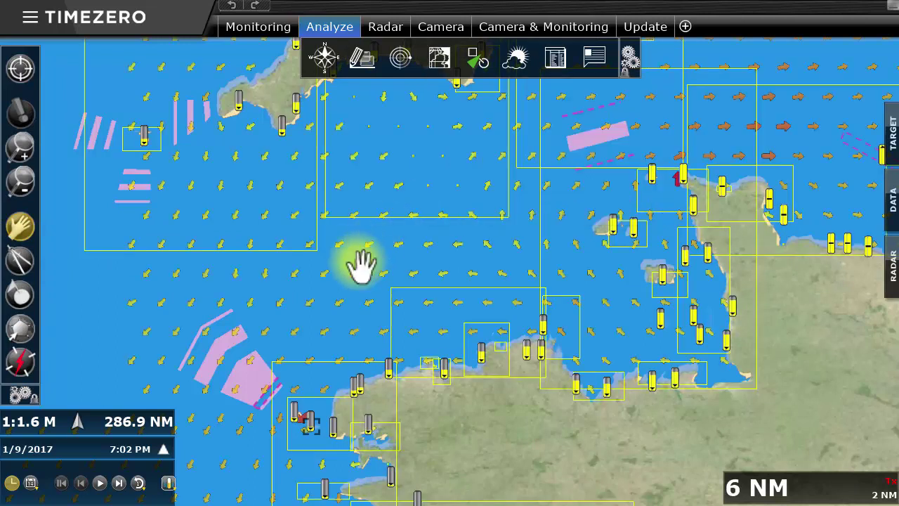
- Advance the timeline to about 11:06 PM on January 9 and scroll through the Ile de Molene station's tide graph
scroll(358, 265, "up", 5)
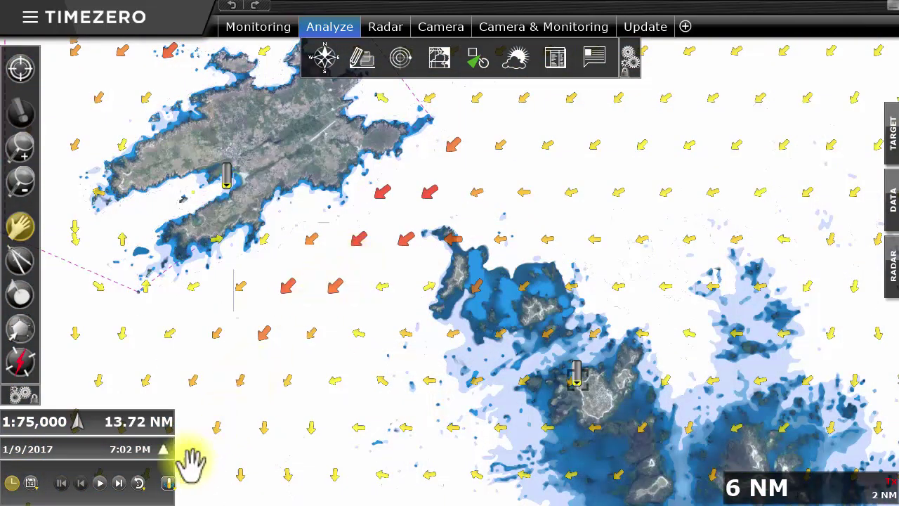
left_click(163, 450)
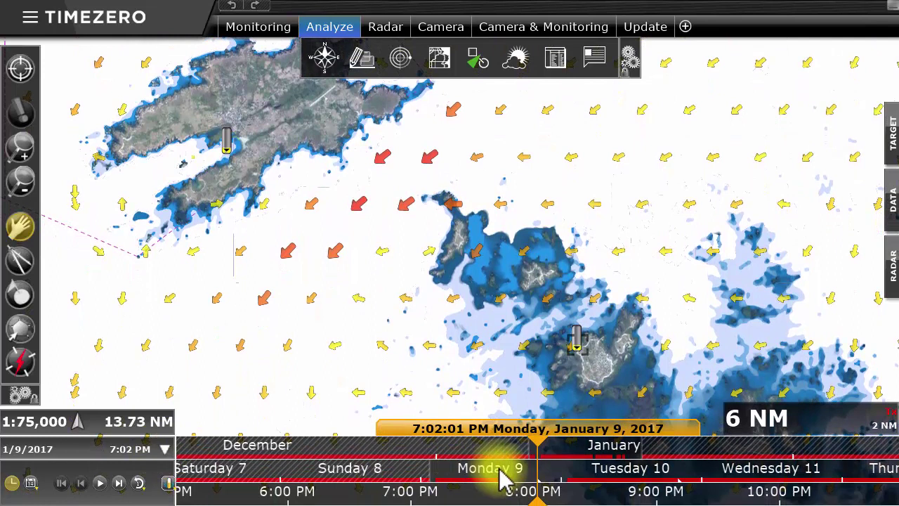
left_click_drag(502, 481, 475, 473)
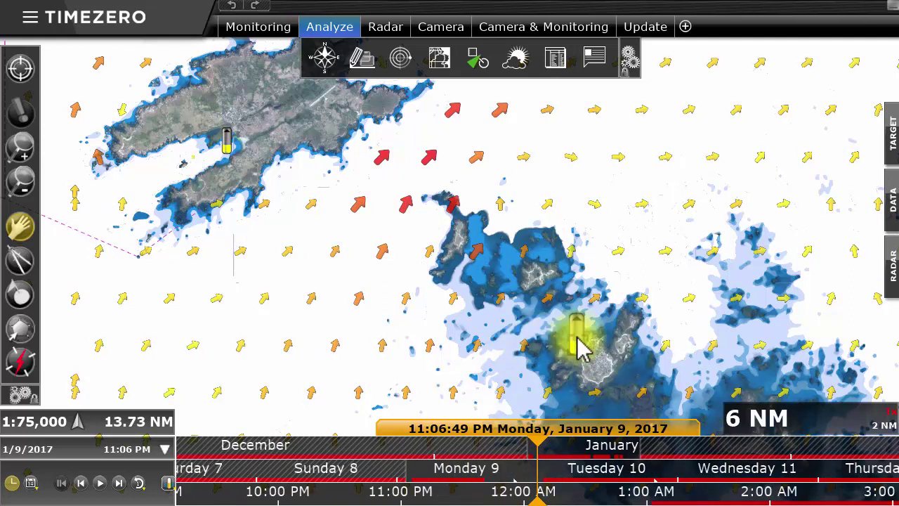
left_click(577, 342)
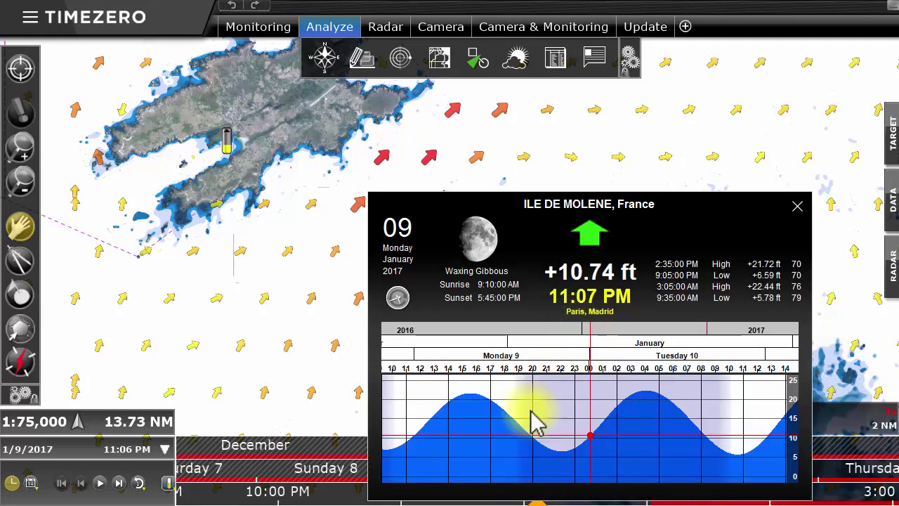
left_click_drag(534, 421, 477, 428)
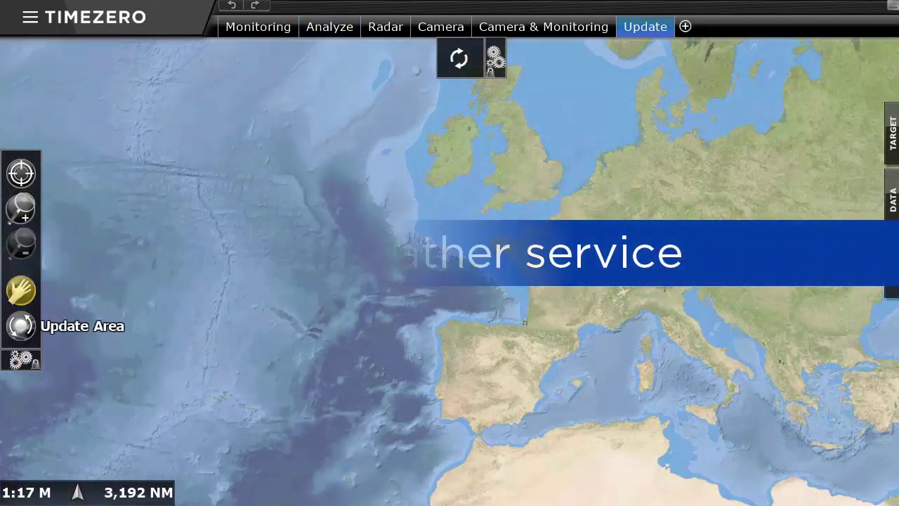
- Draw a rectangular update area over western Europe from about N 56°23', W 26°41' to N 37°33', E 9°14'
left_click(21, 326)
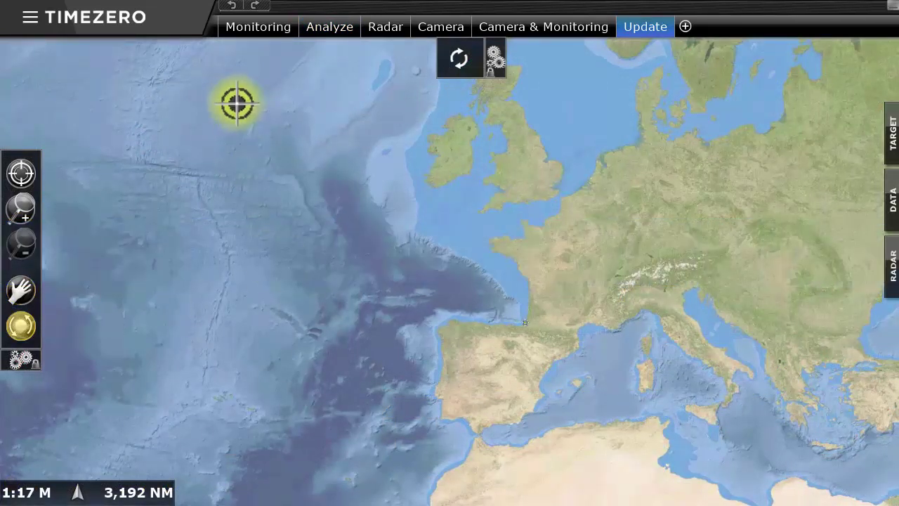
left_click_drag(237, 92, 647, 413)
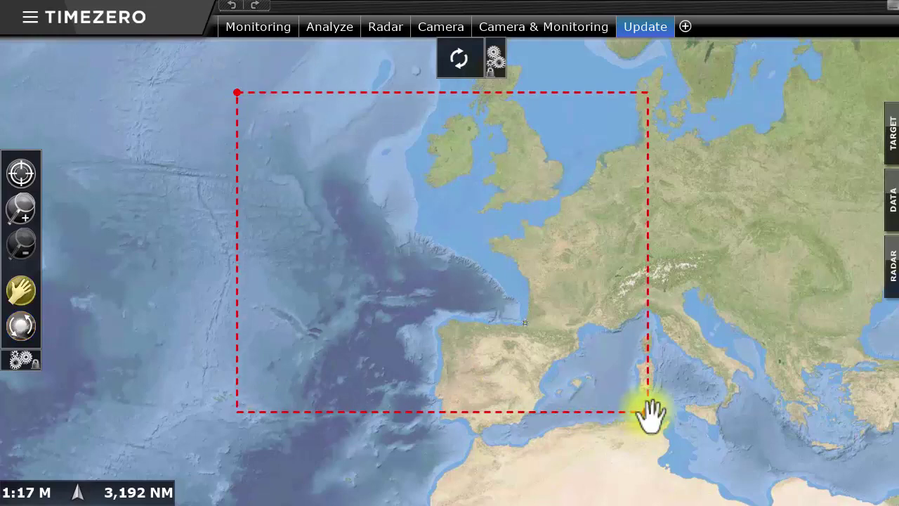
- Start the Weather Update Wizard for the selected area with Worldwide coverage and include Wind, Pressure and Wave data
left_click(463, 68)
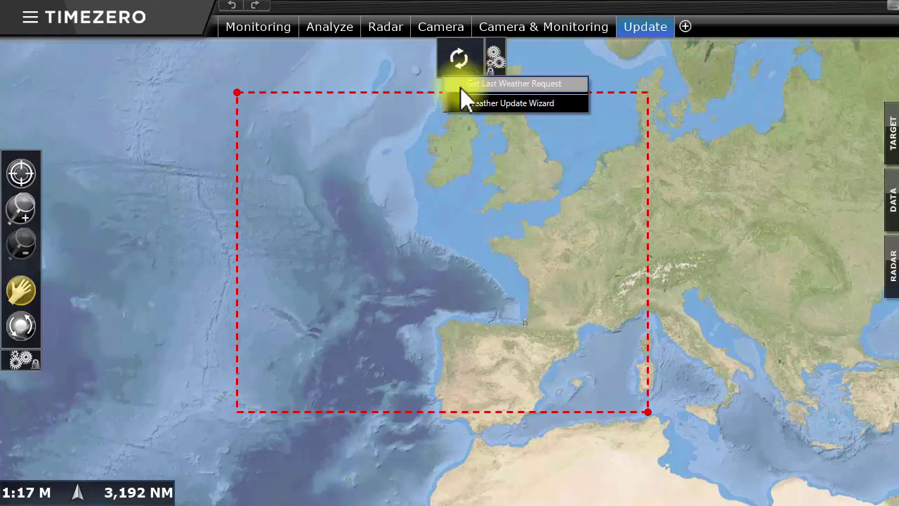
left_click(572, 107)
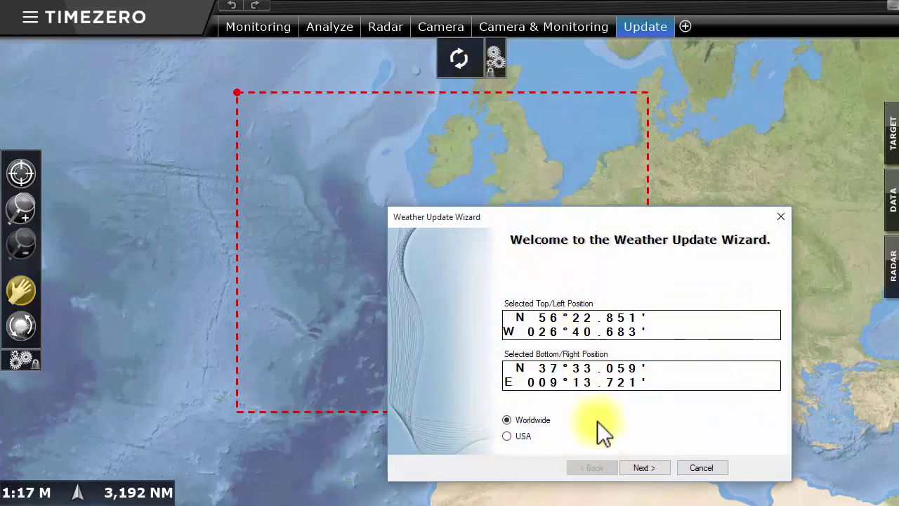
left_click(660, 468)
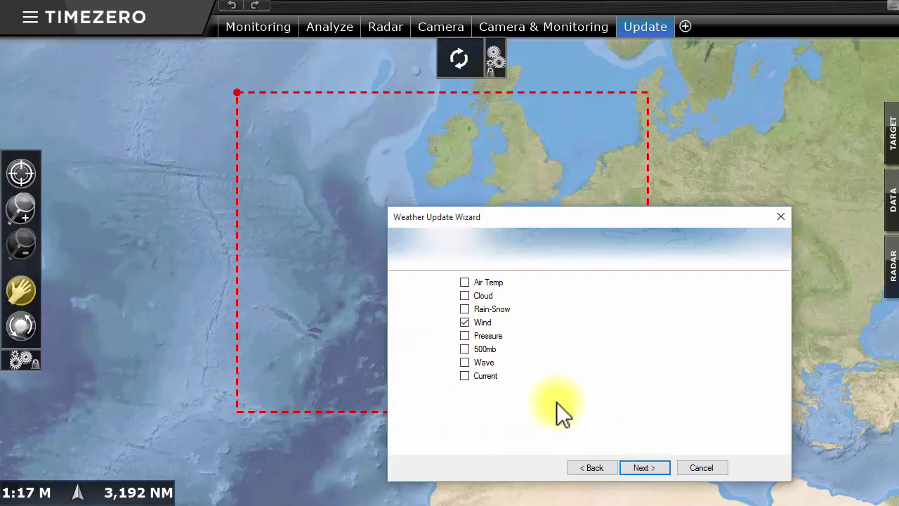
left_click(465, 362)
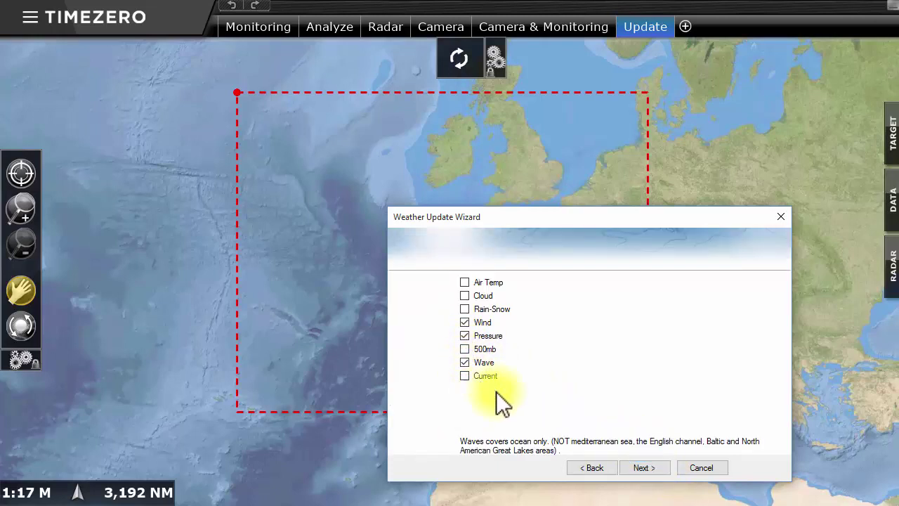
left_click(654, 466)
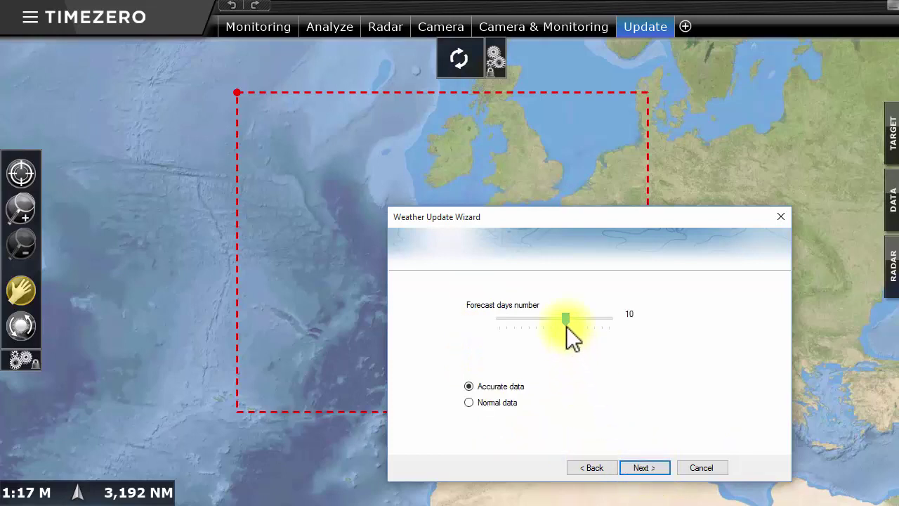
- Set the forecast to 16 days with accurate data and download the weather file from the Internet
left_click_drag(567, 316, 611, 324)
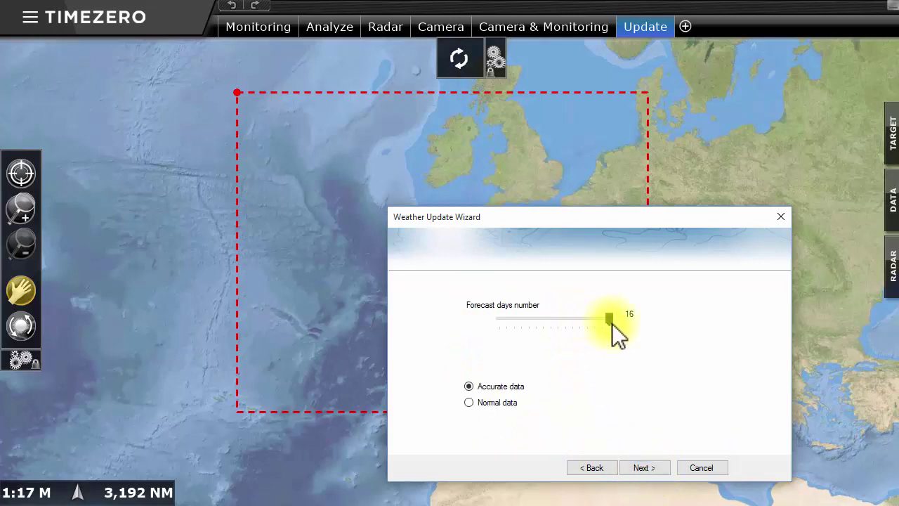
left_click(643, 463)
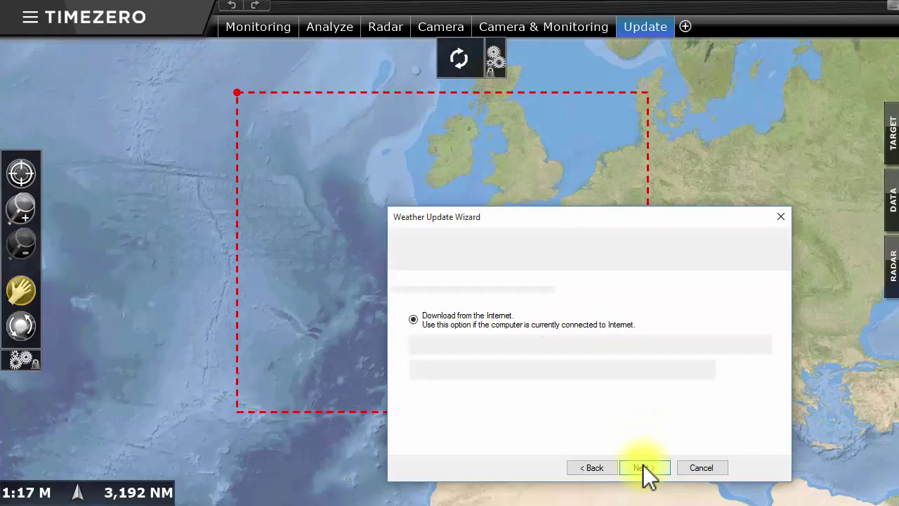
left_click(644, 465)
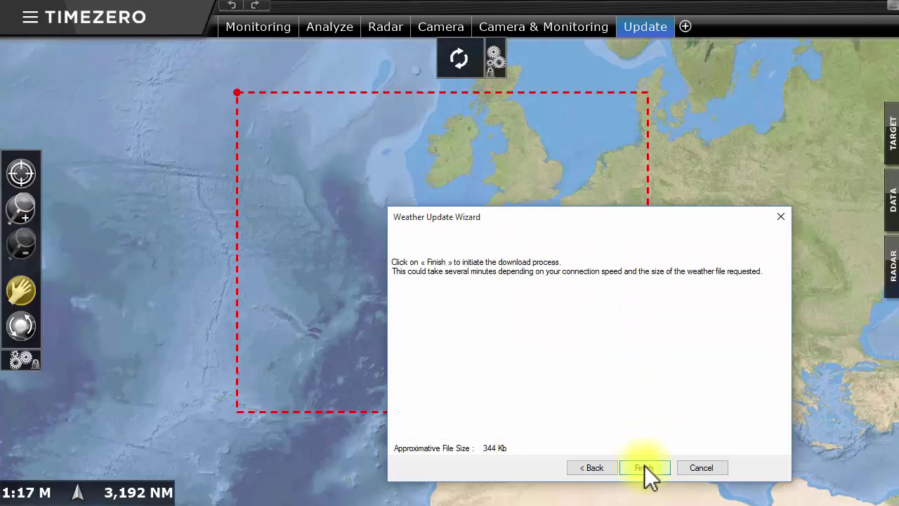
left_click(644, 466)
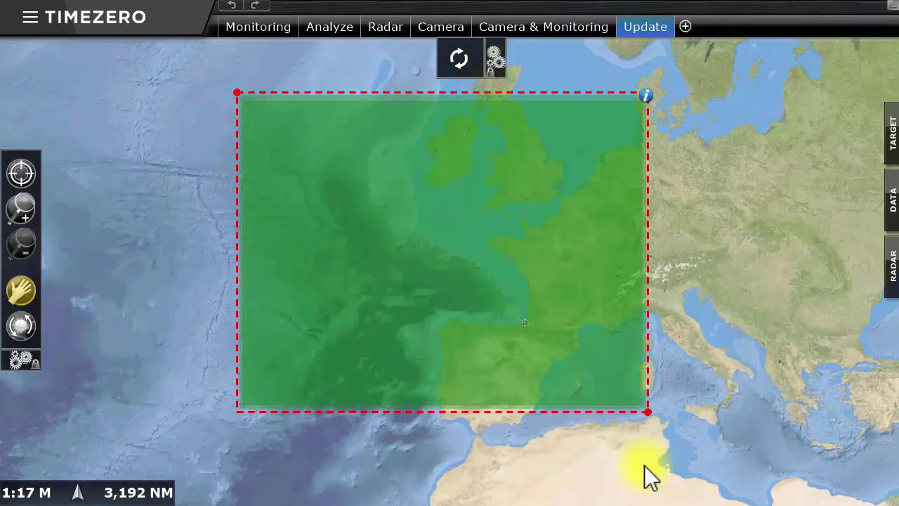
- Show the downloaded weather in the Analyze workspace and advance the timeline to about 8:07 AM on May 26, 2017
left_click(329, 27)
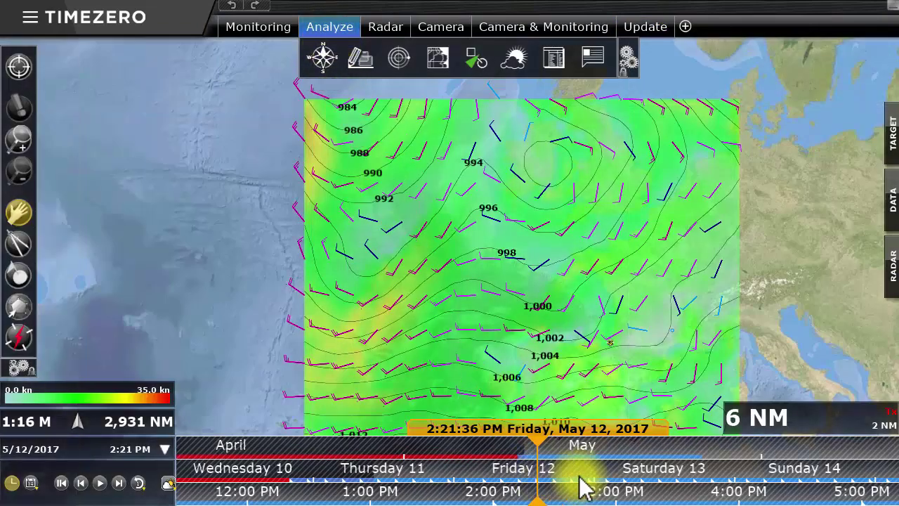
left_click_drag(685, 446, 525, 447)
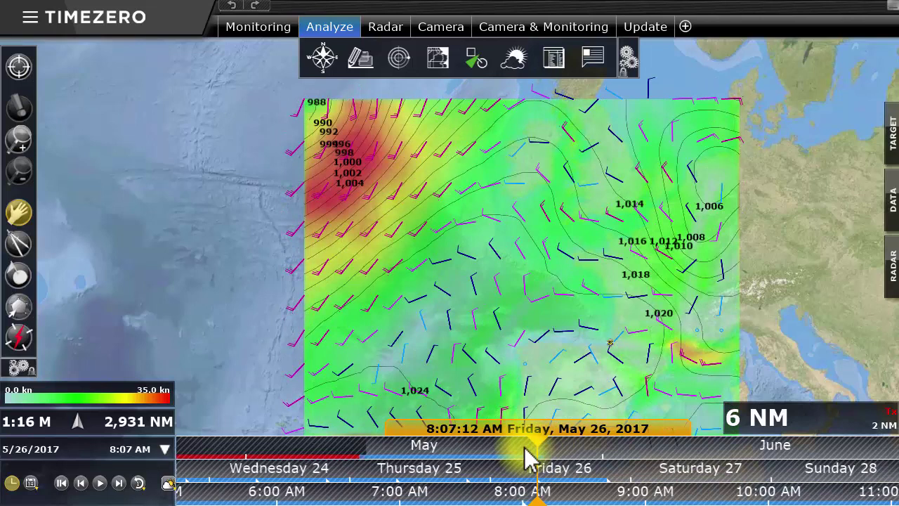